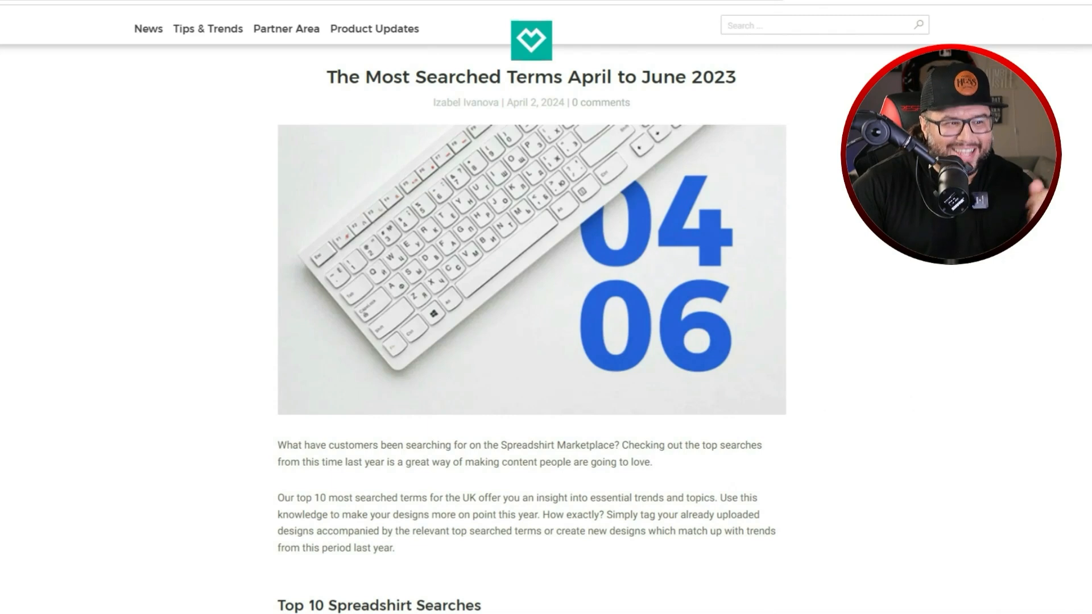
Examine the Top 10 Spreadshirt Searches list in the article on the most searched terms April to June 2023.
scroll(347, 370, down, 5)
scroll(344, 341, down, 1)
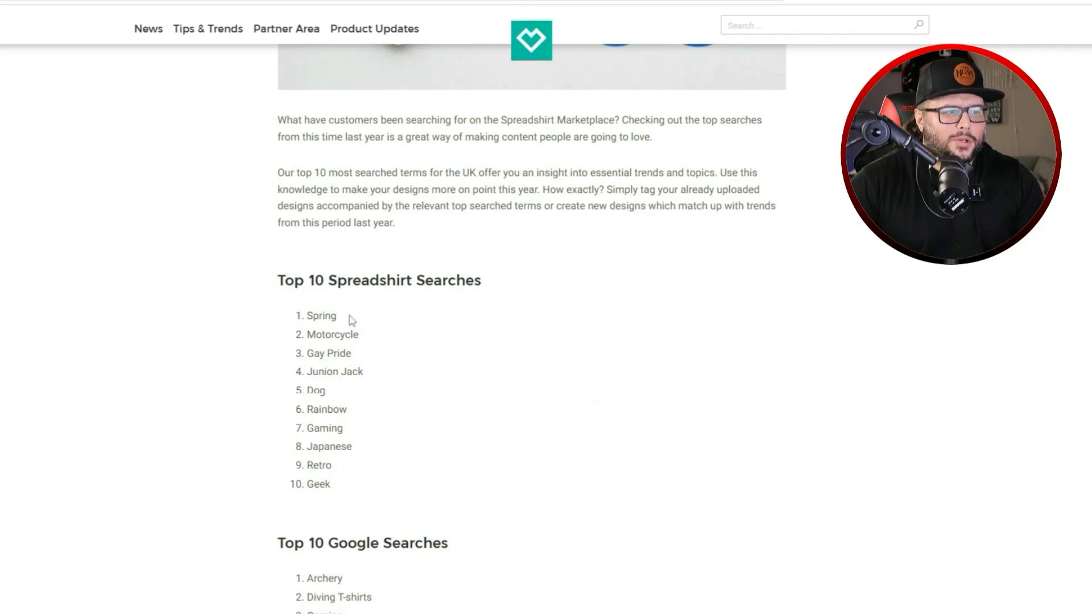
double_click(329, 317)
double_click(345, 335)
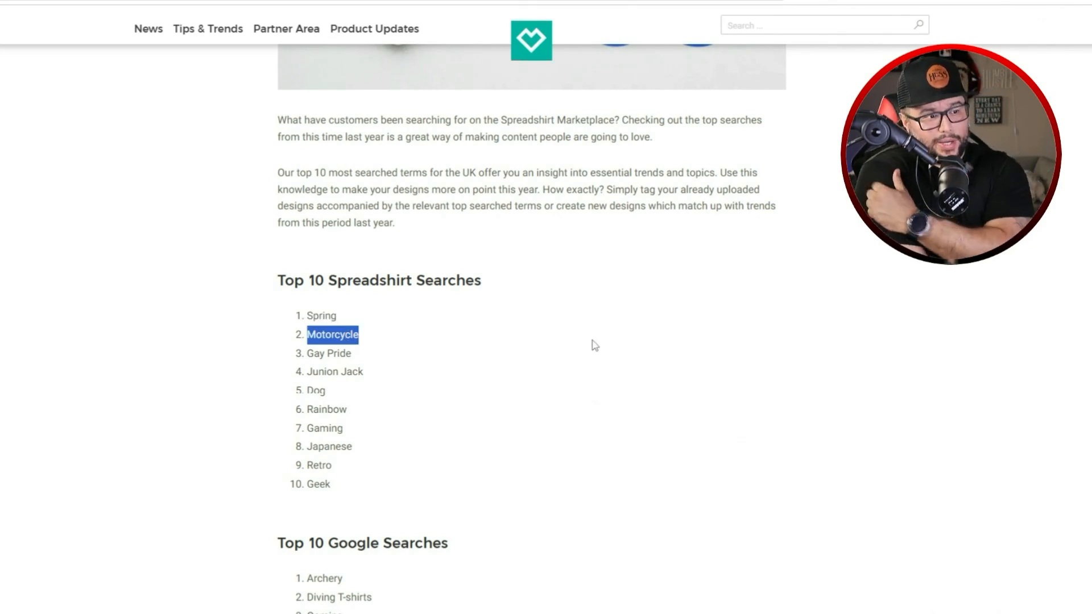
triple_click(327, 353)
double_click(331, 447)
click(333, 401)
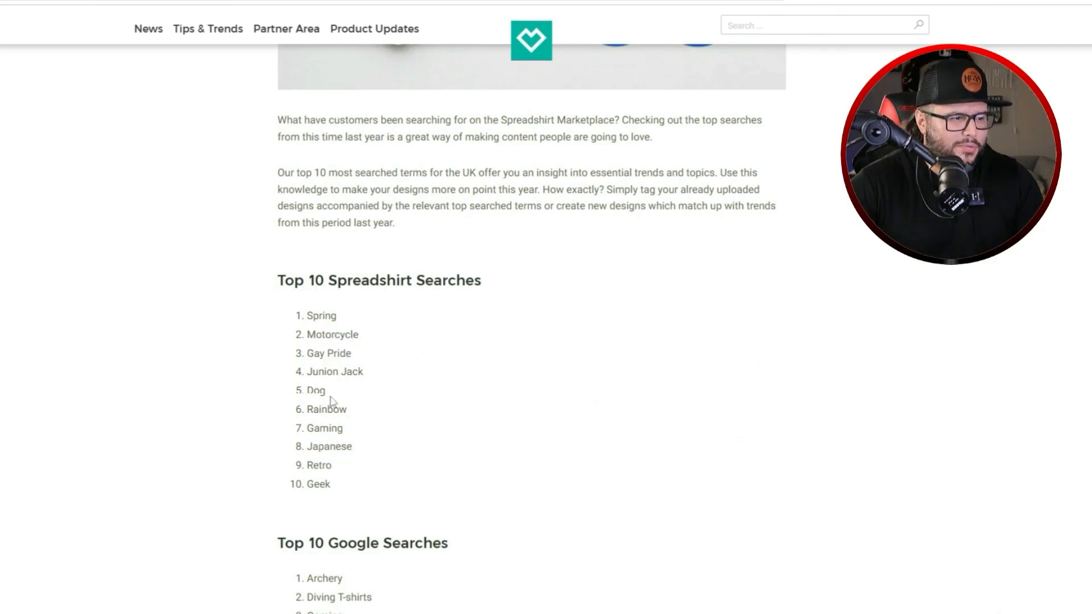
double_click(329, 410)
double_click(319, 465)
double_click(320, 484)
double_click(316, 392)
double_click(322, 373)
click(353, 377)
Review the Top 10 Google Searches list and compare its terms with the Spreadshirt list.
scroll(378, 427, down, 2)
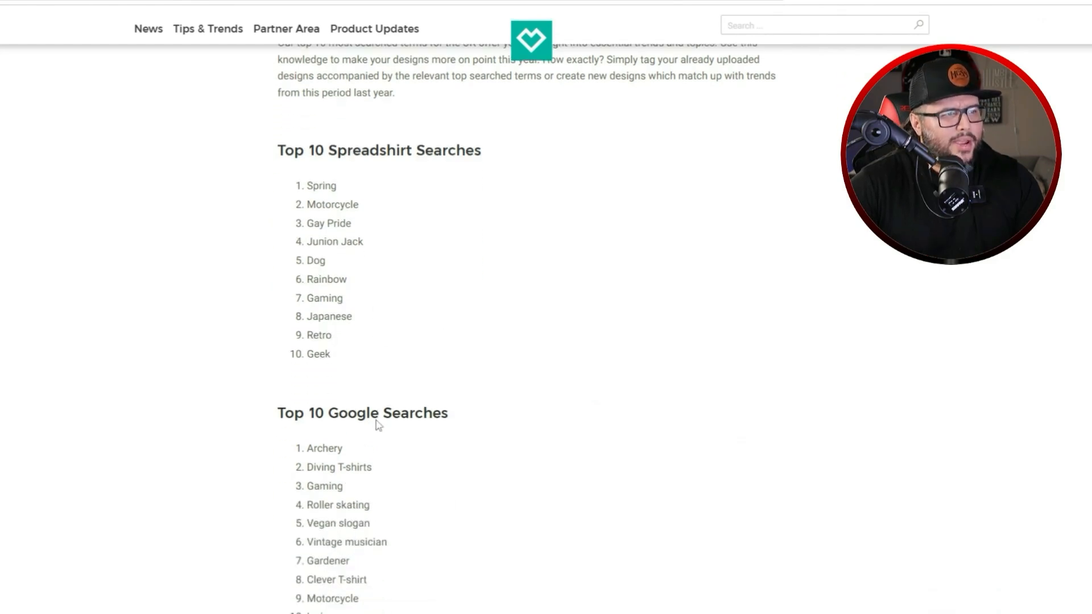
drag(334, 149, 483, 151)
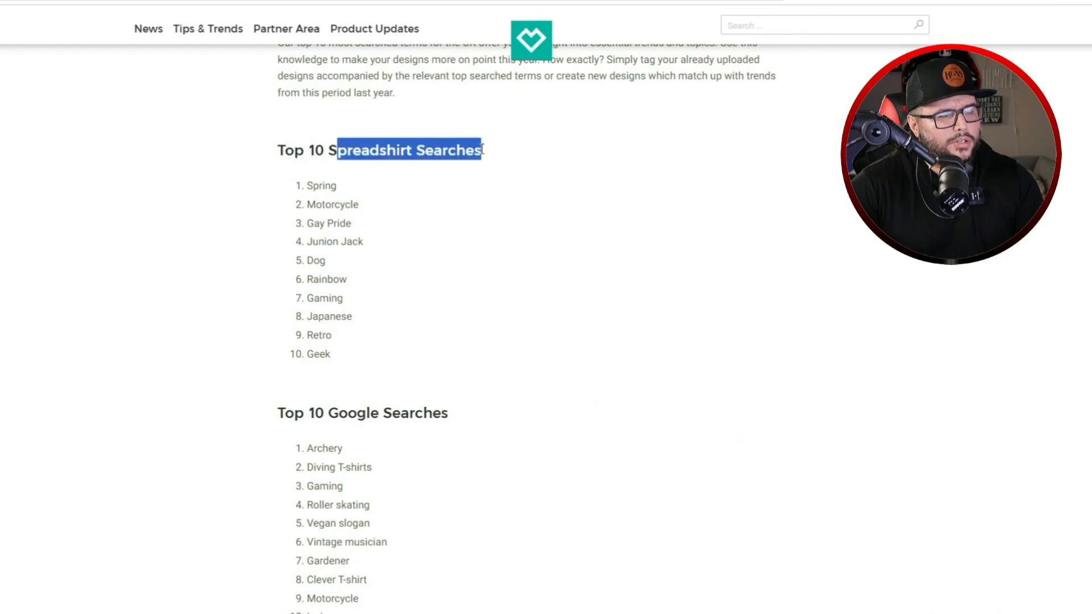
scroll(389, 272, down, 2)
drag(334, 283, 433, 282)
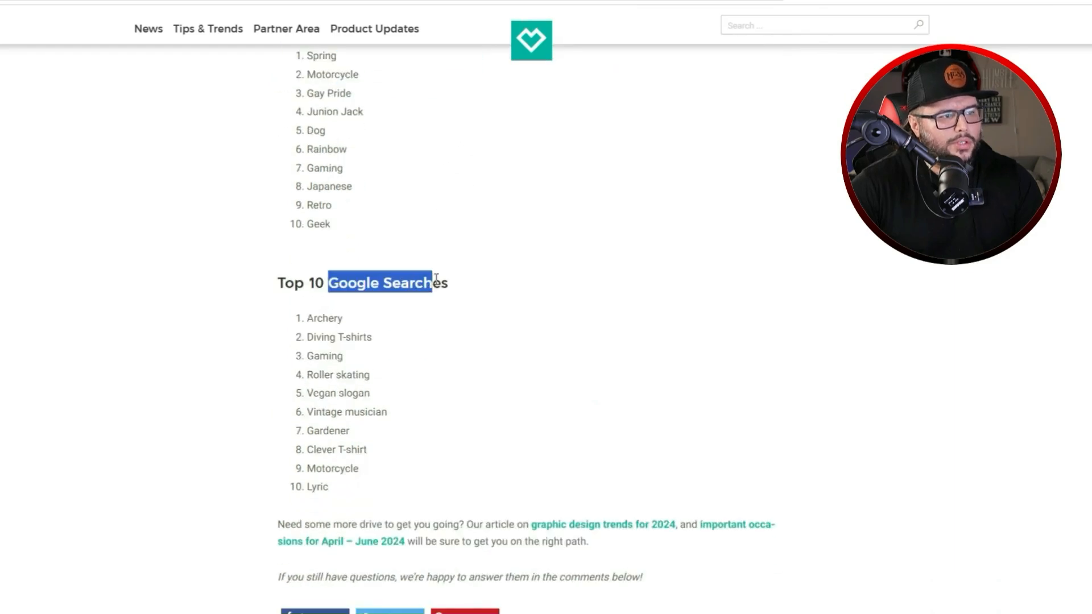
click(366, 417)
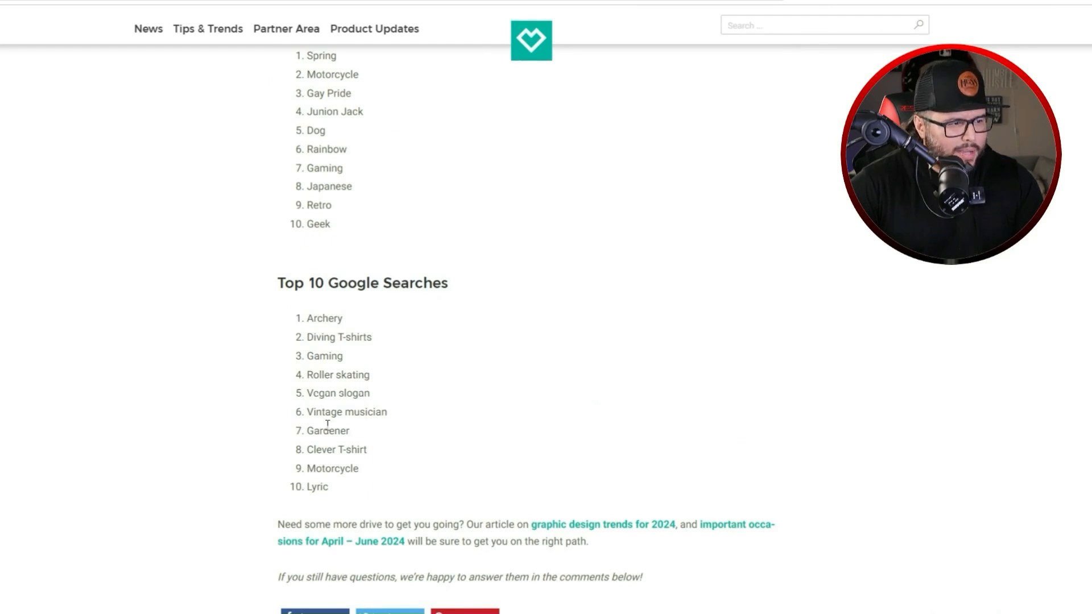
double_click(311, 488)
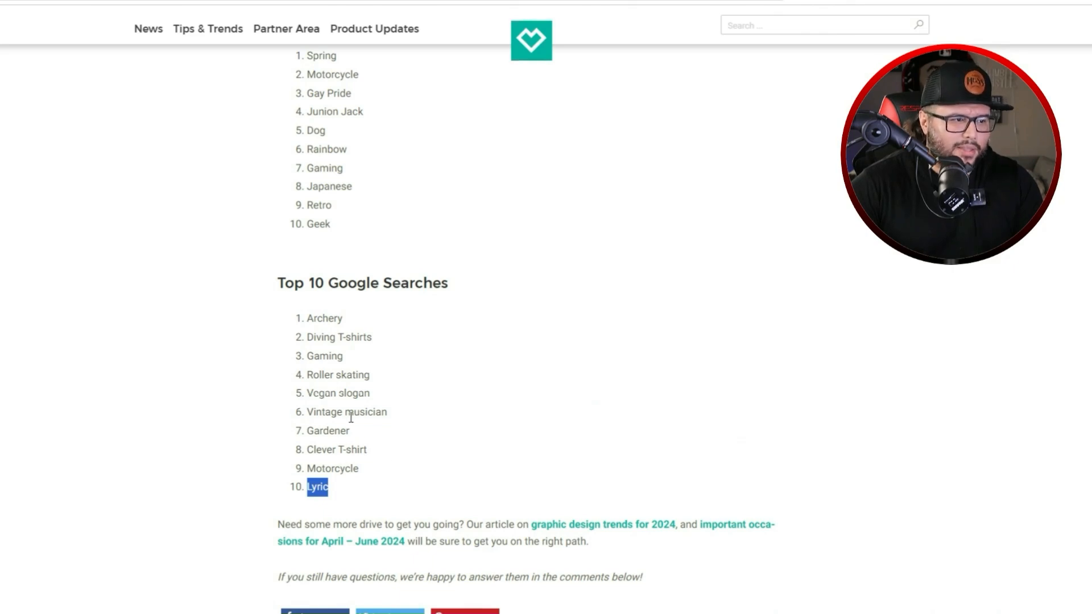
click(344, 434)
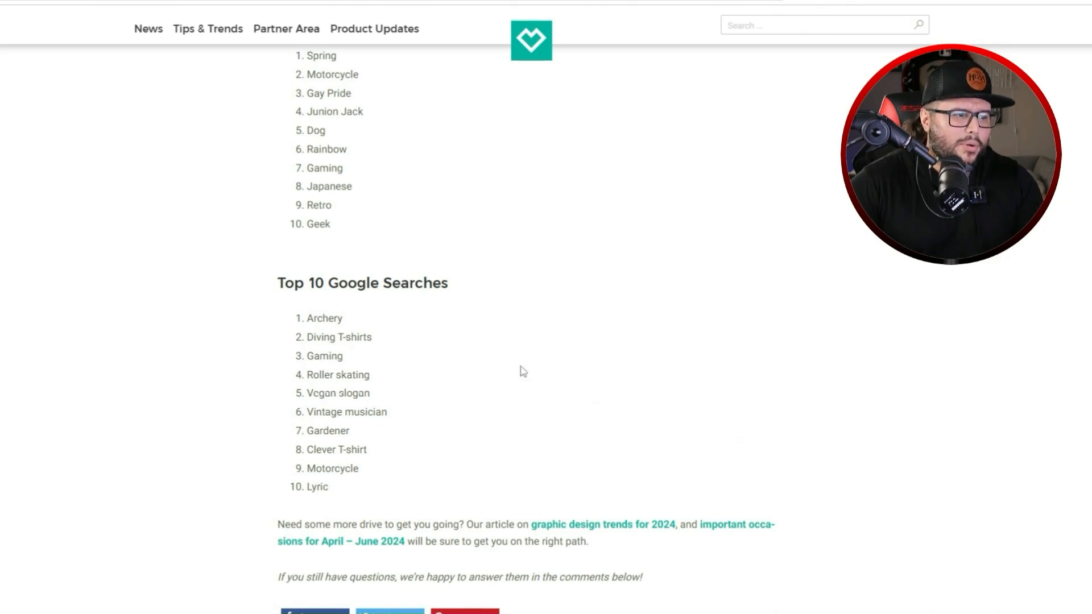
double_click(337, 429)
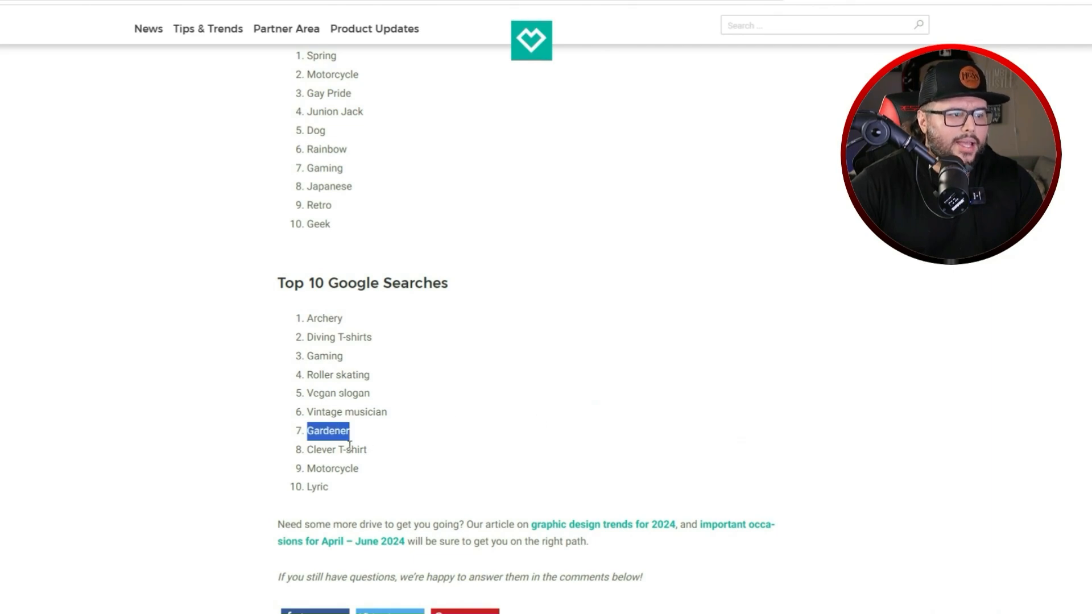
double_click(343, 468)
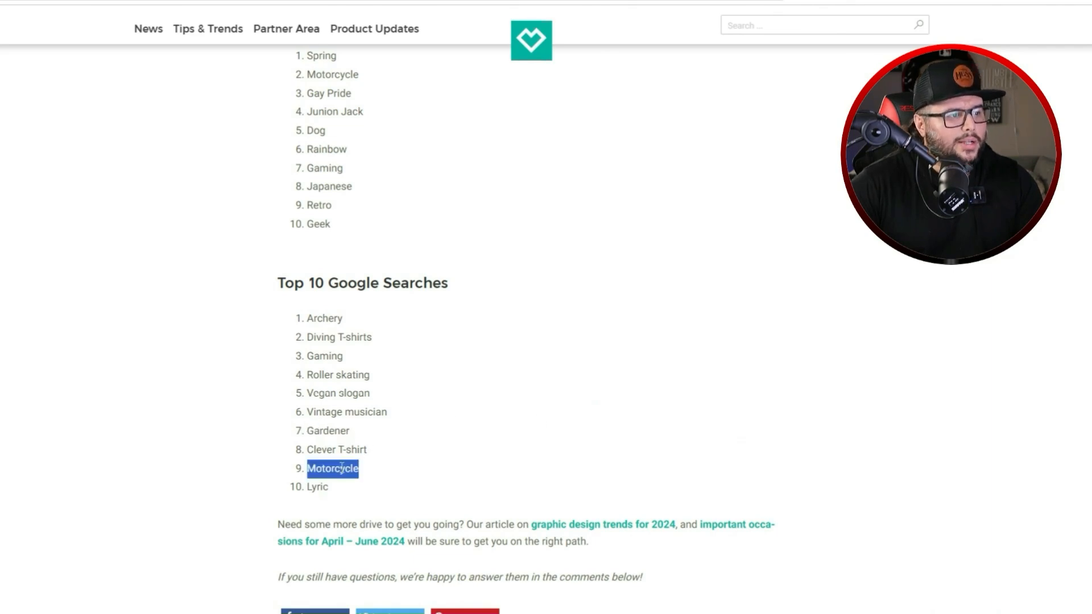
Copy the term "Motorcycle" from the Top 10 Spreadshirt Searches list.
double_click(317, 74)
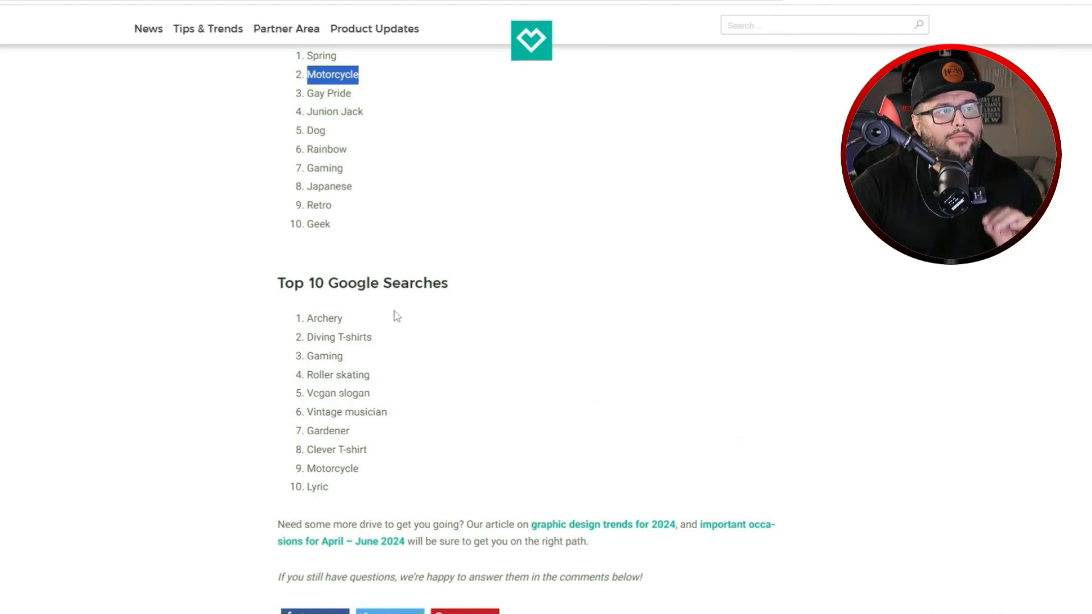
right_click(342, 70)
click(371, 90)
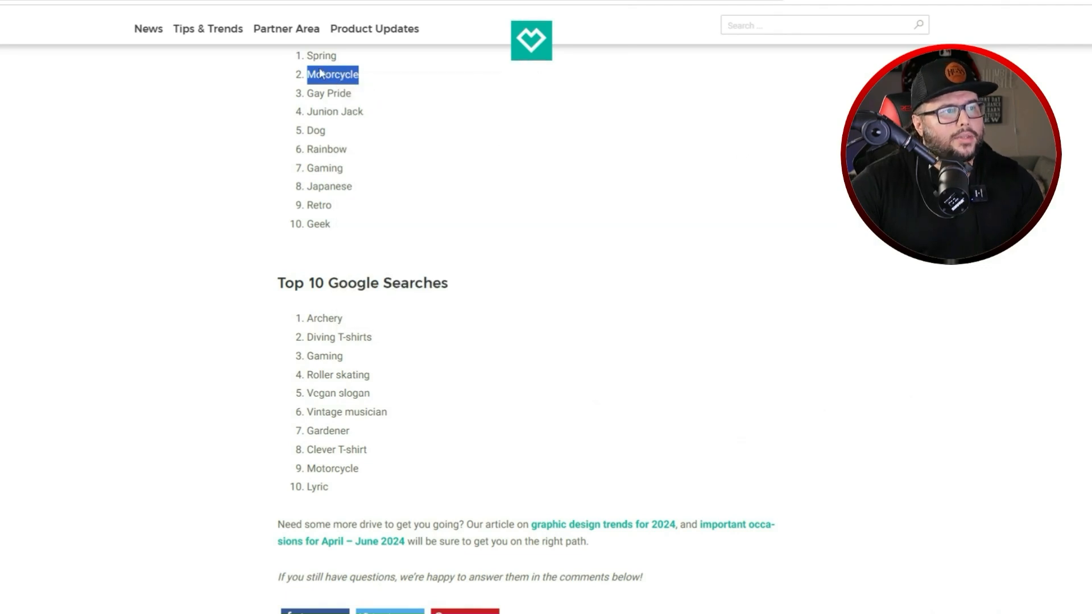
right_click(334, 85)
click(333, 69)
double_click(334, 72)
right_click(333, 72)
click(364, 88)
Switch to the Amazon window and search for "Motorcycle shirt" using the copied term.
click(692, 563)
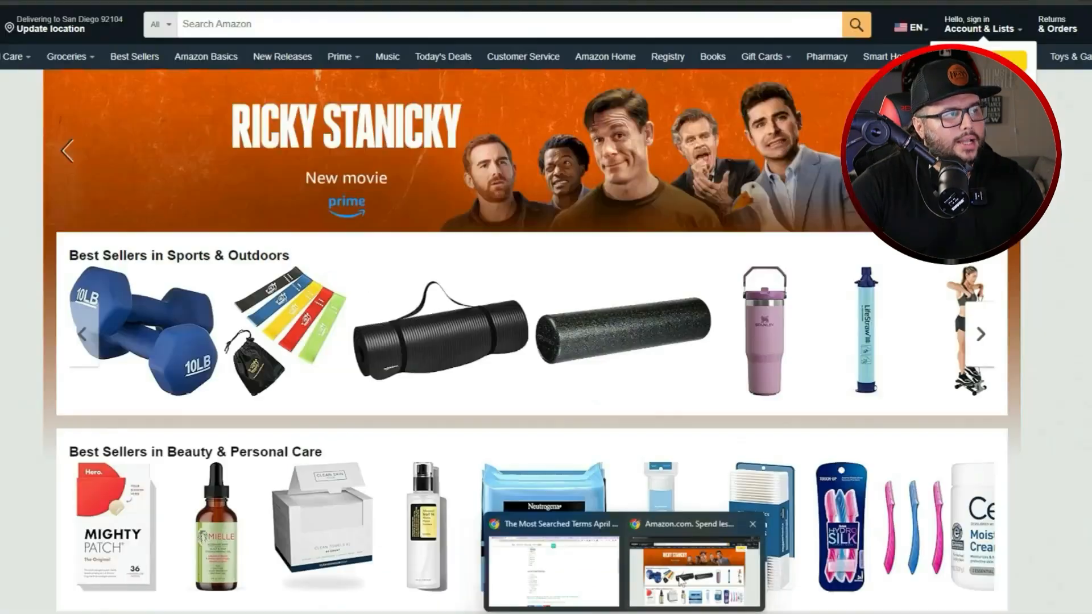
click(395, 24)
text(amaz)
key(BackSpace)
key(BackSpace)
key(BackSpace)
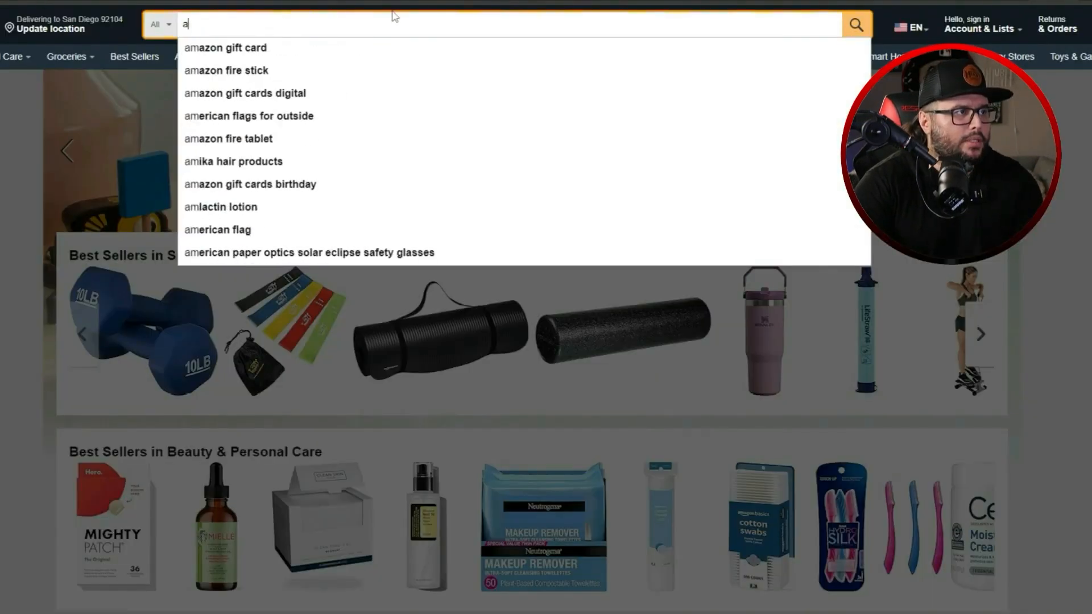
key(BackSpace)
key(ctrl+v)
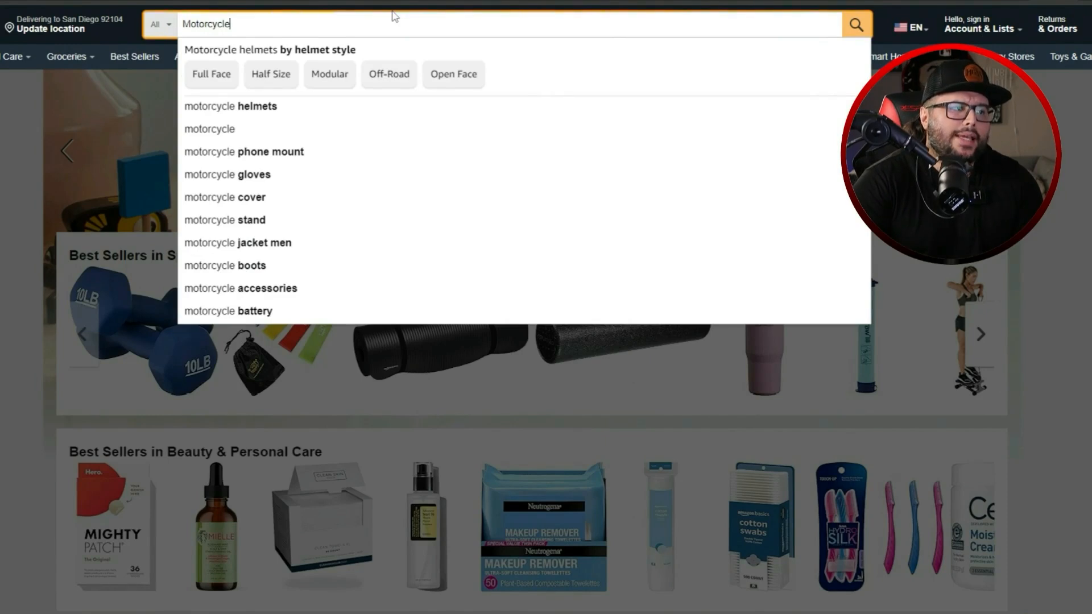
text(shirt)
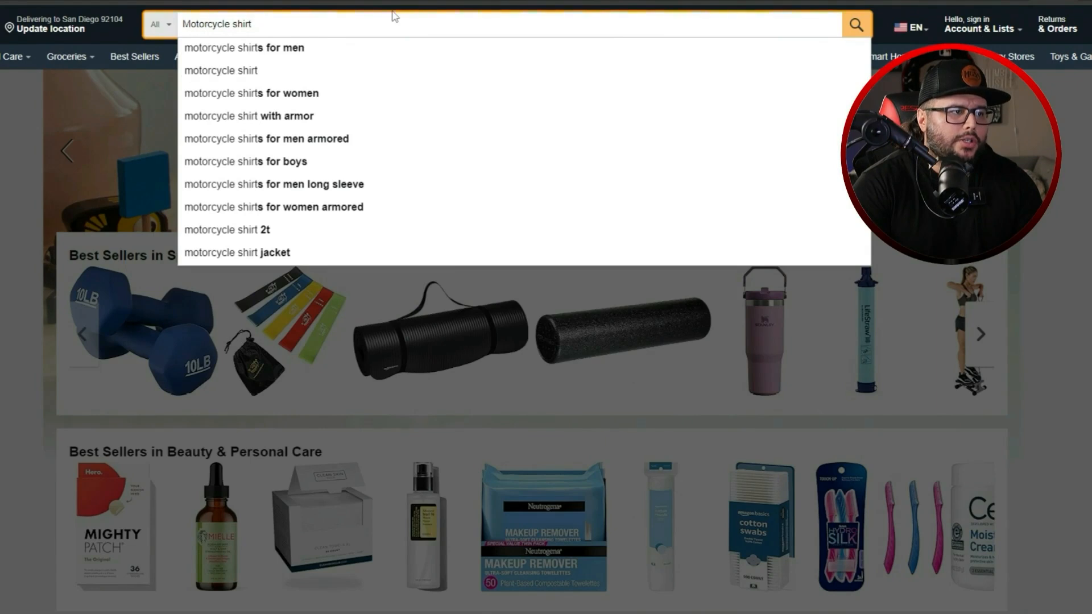
key(Return)
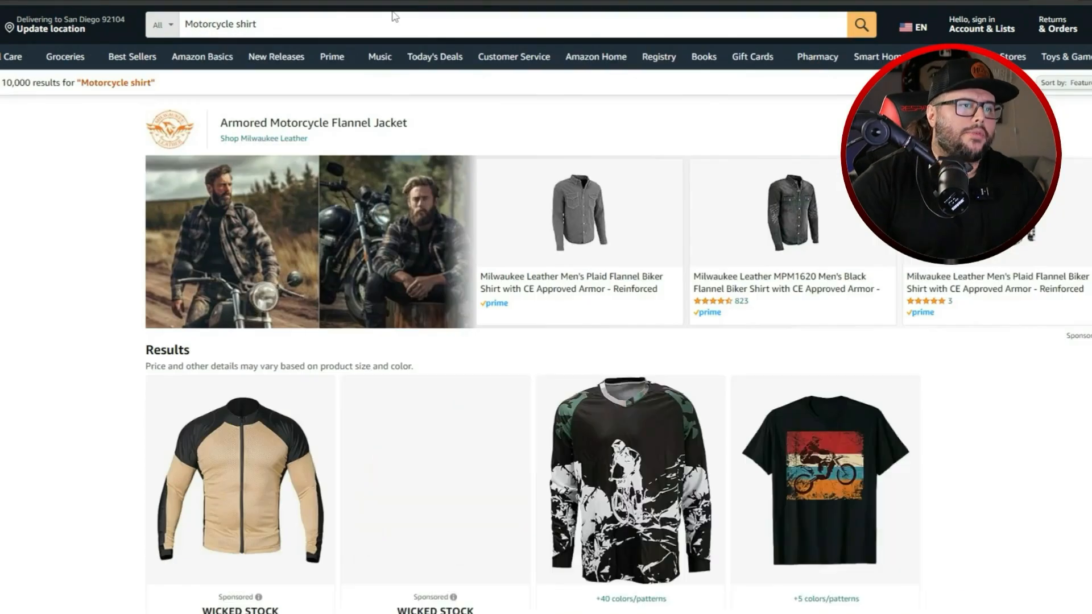
Examine the first rows of the Motorcycle shirt results for graphic T-shirt designs.
mouse_move(661, 582)
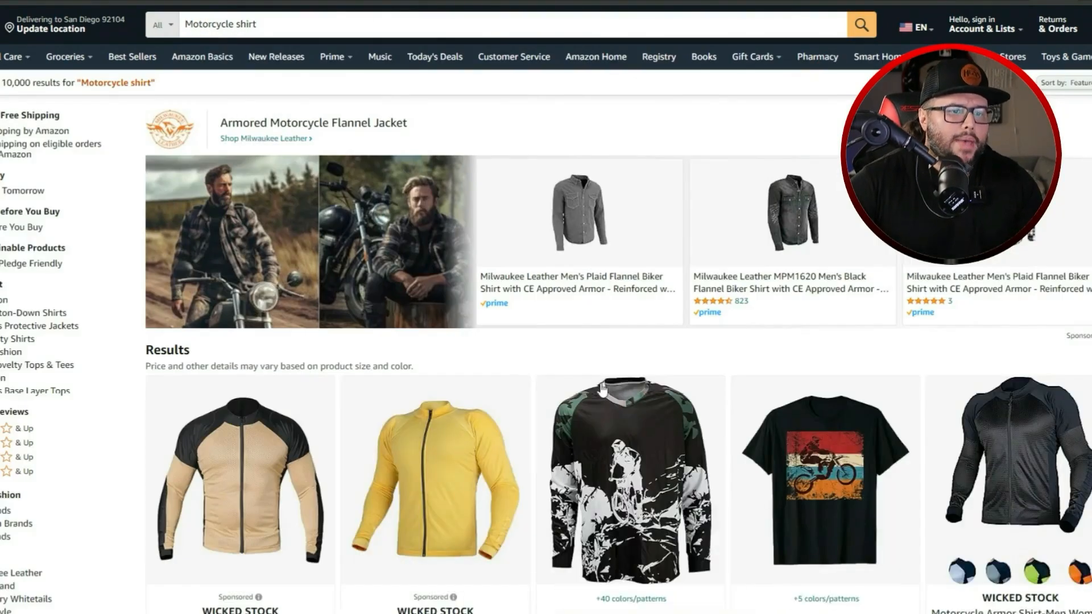
scroll(603, 389, down, 5)
scroll(820, 367, up, 3)
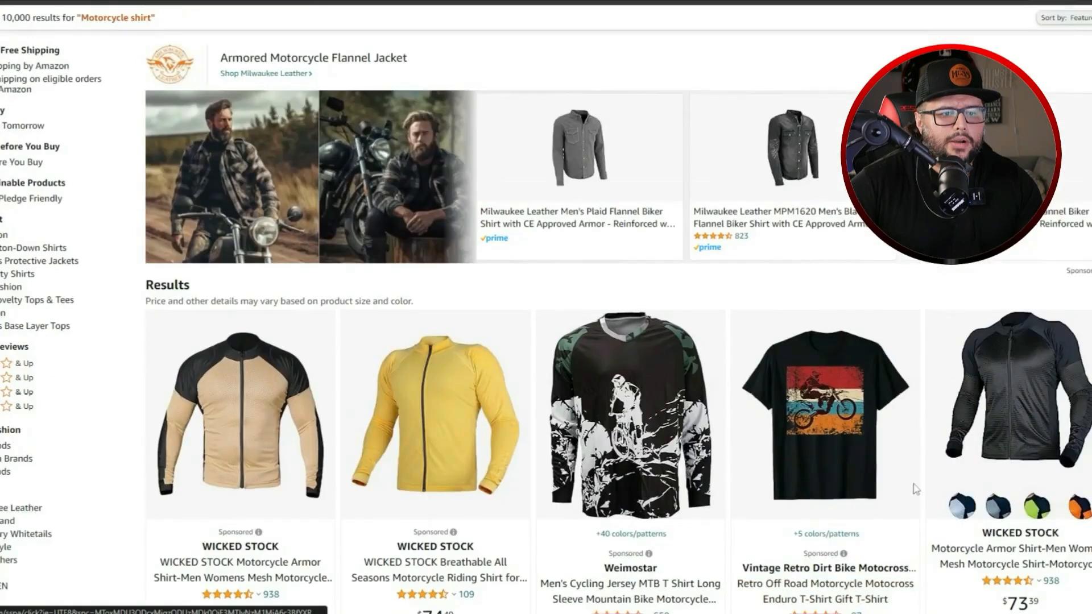
scroll(819, 367, down, 2)
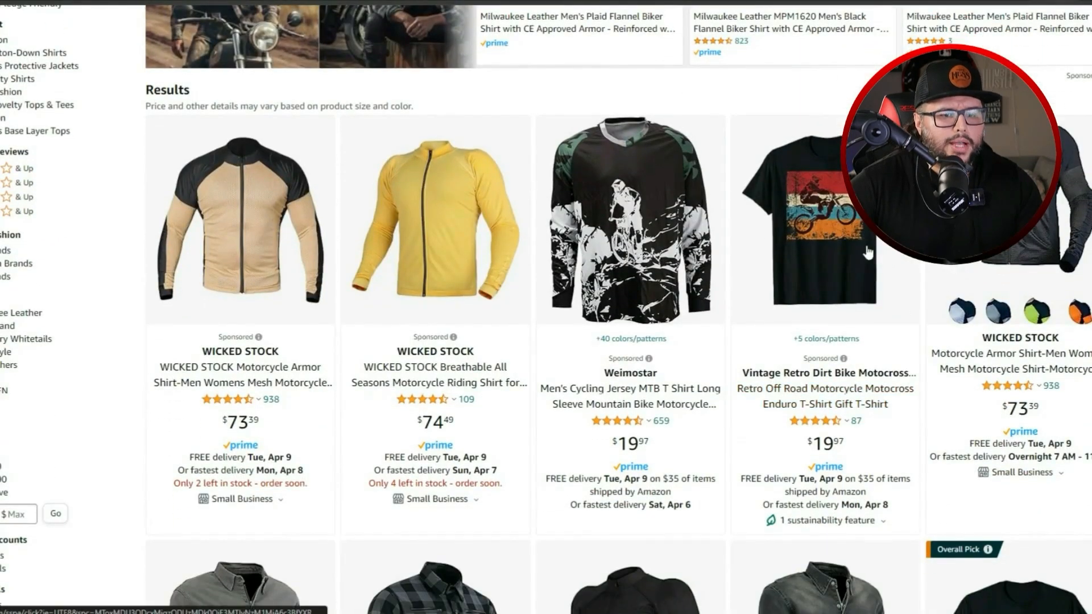
scroll(995, 295, down, 5)
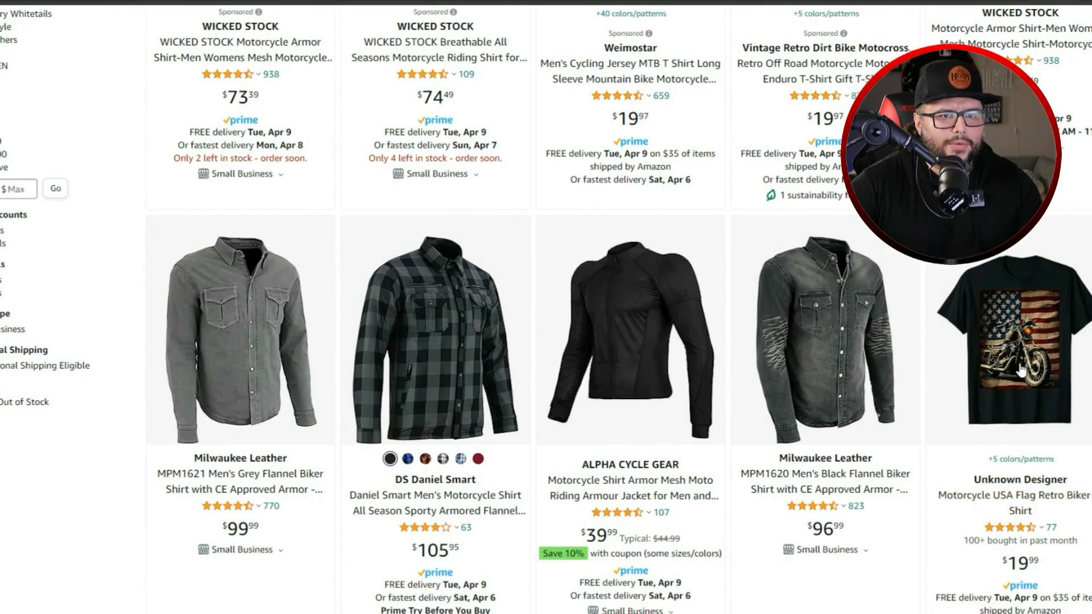
scroll(1026, 329, down, 1)
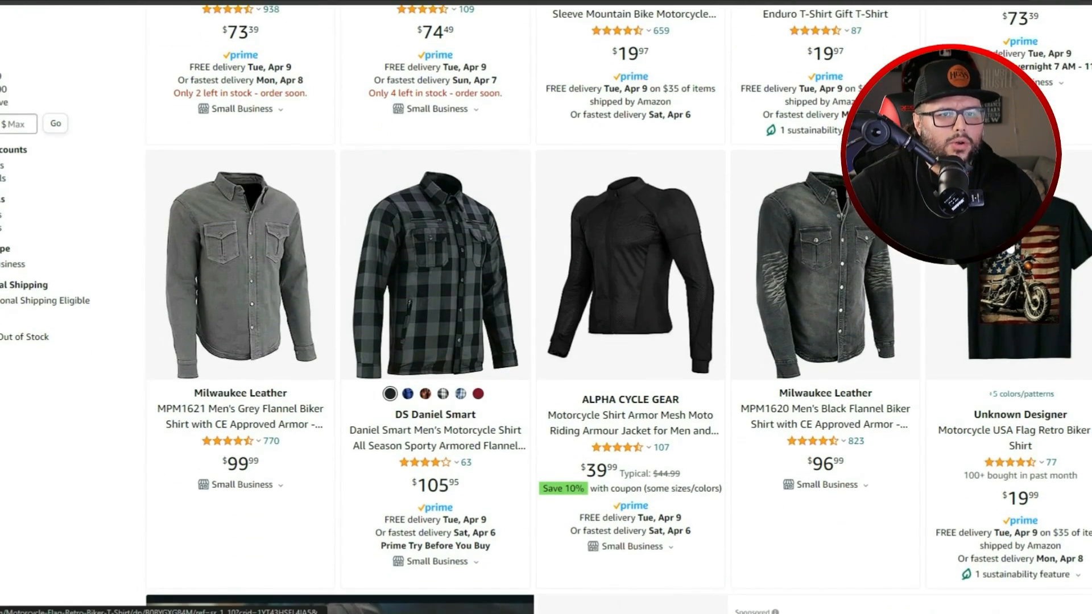
scroll(1051, 242, up, 7)
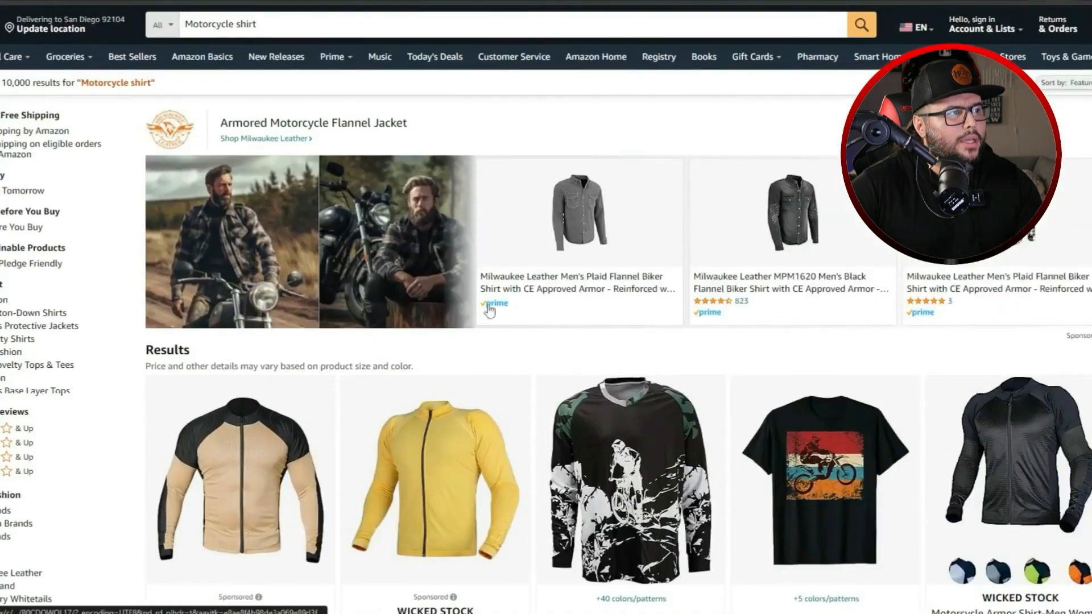
Look through the new arrivals and further results for motorcycle T-shirt slogans and artwork.
scroll(528, 139, down, 15)
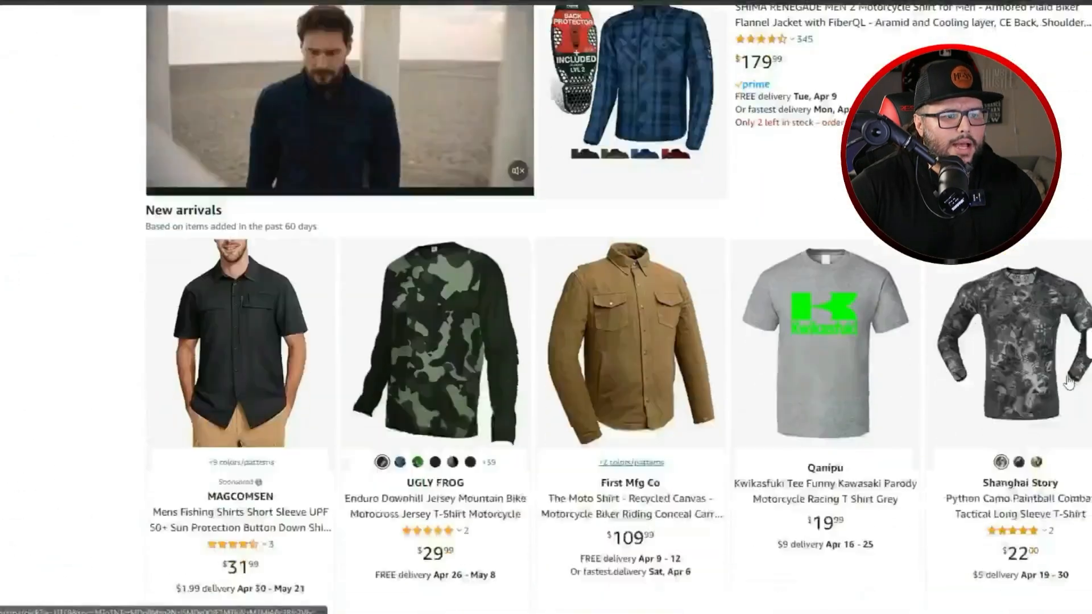
scroll(1054, 388, down, 1)
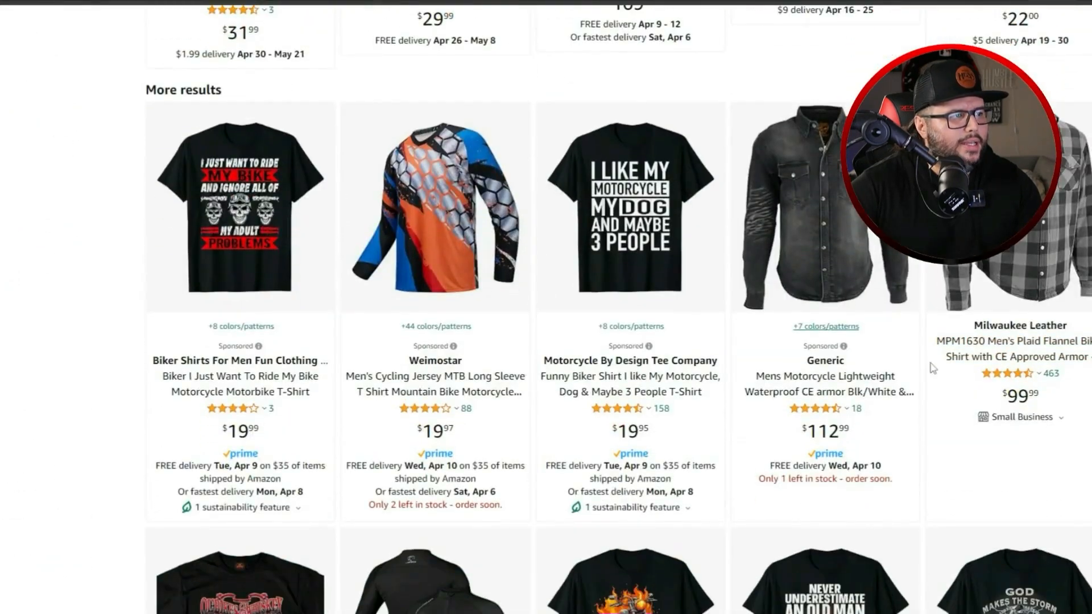
scroll(944, 364, down, 4)
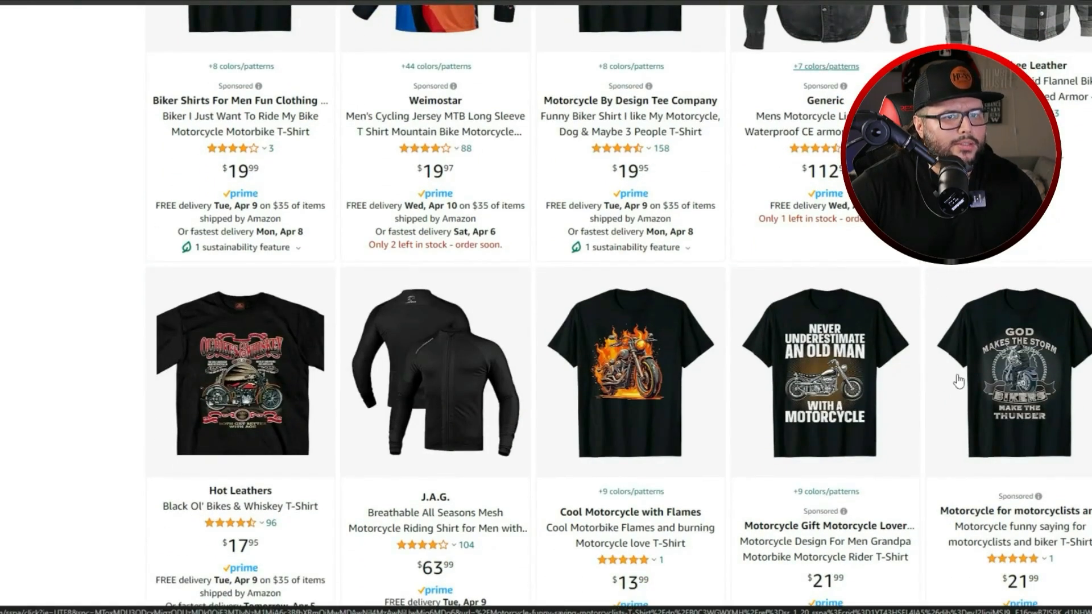
scroll(955, 386, down, 5)
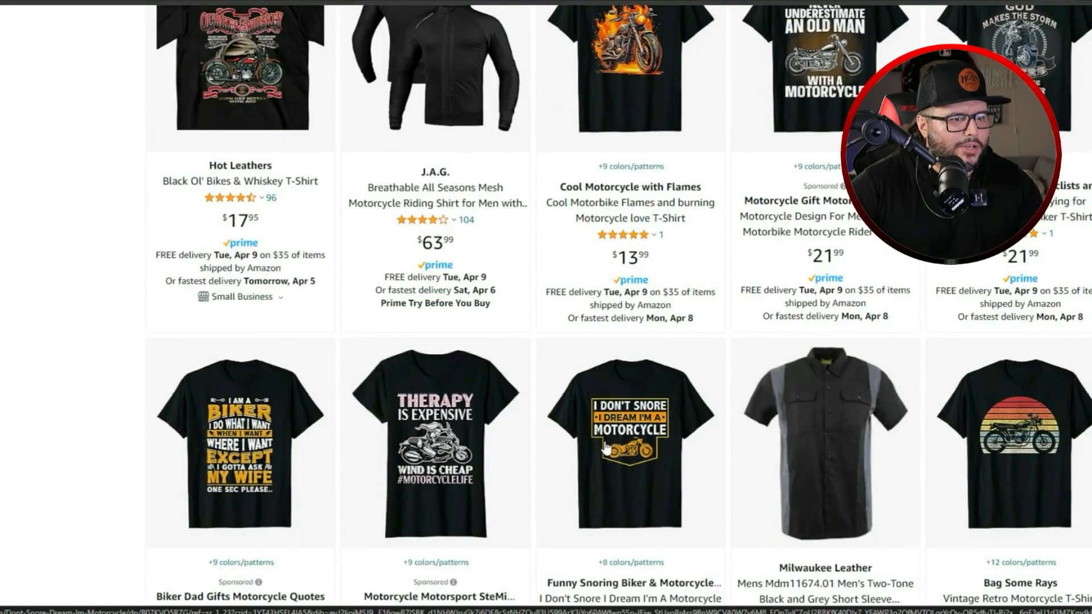
scroll(614, 455, down, 4)
Return to the second row of results and open the Motorcycle USA Flag Retro Biker Shirt listing.
scroll(841, 231, up, 15)
scroll(841, 230, up, 20)
right_click(859, 73)
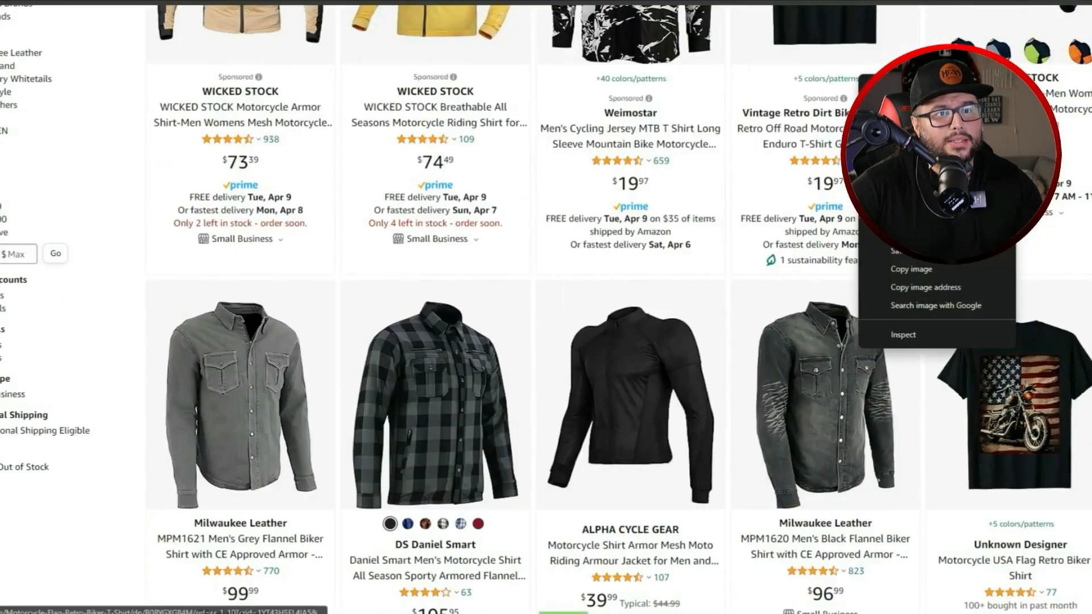
key(Escape)
scroll(1060, 388, down, 1)
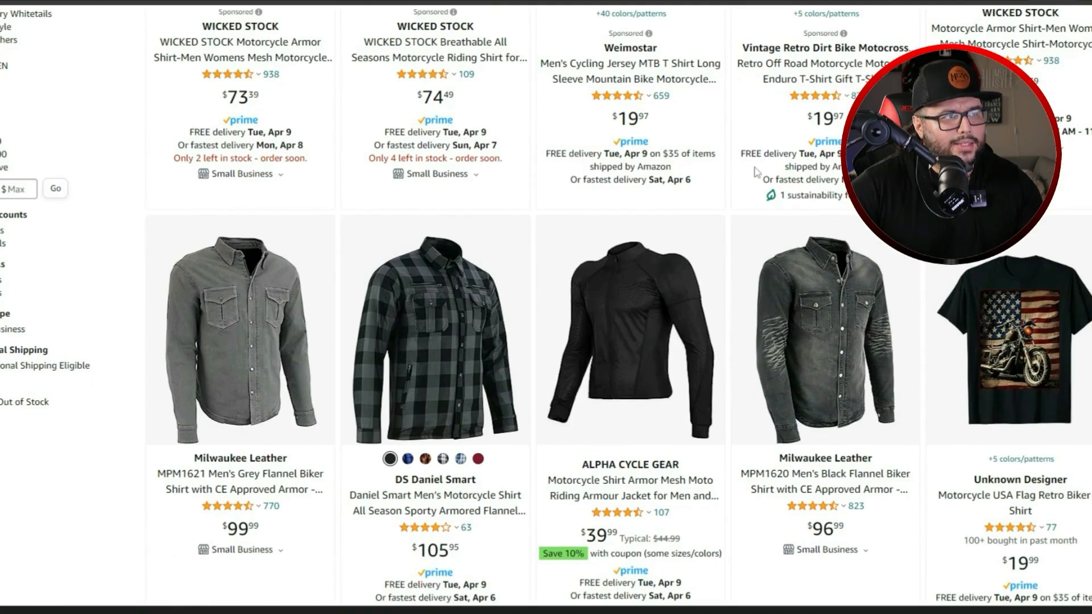
click(1023, 353)
scroll(661, 393, down, 5)
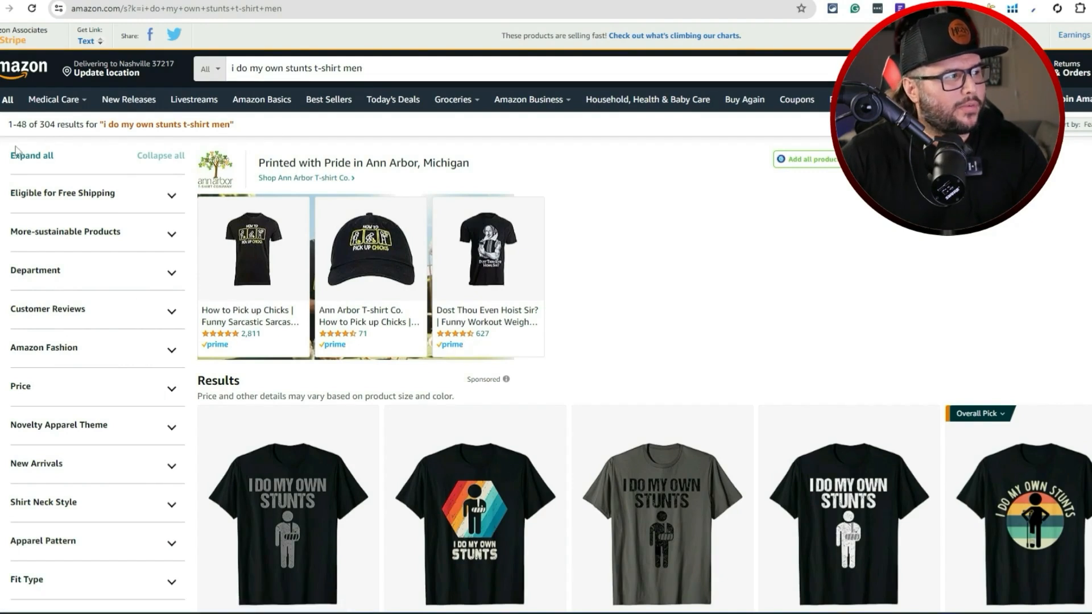
Examine the result count, listings and product statistics for the search "i do my own stunts t-shirt men".
double_click(47, 126)
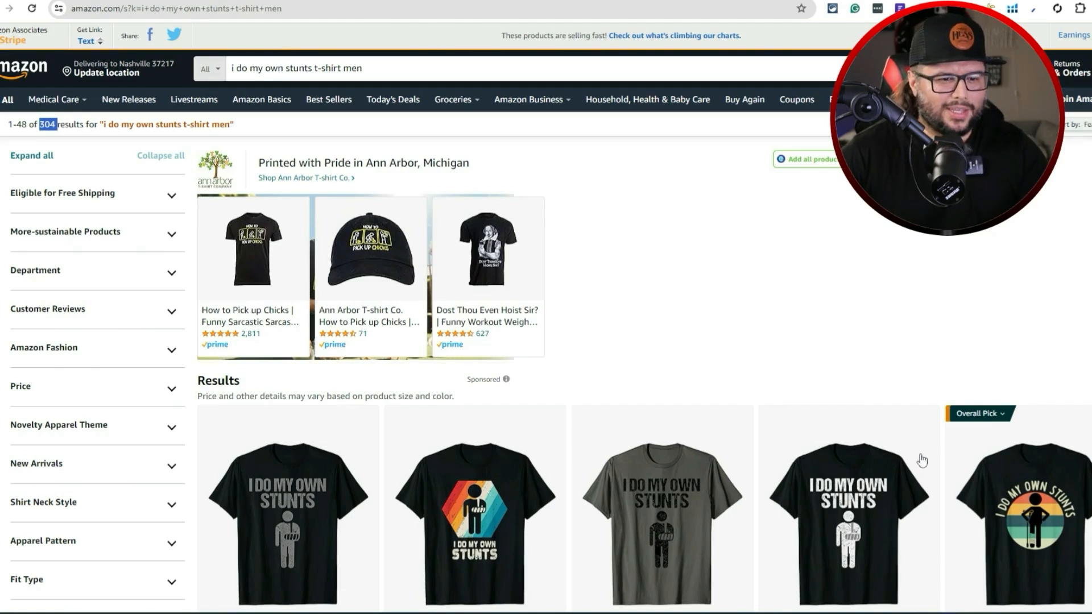
scroll(921, 458, down, 4)
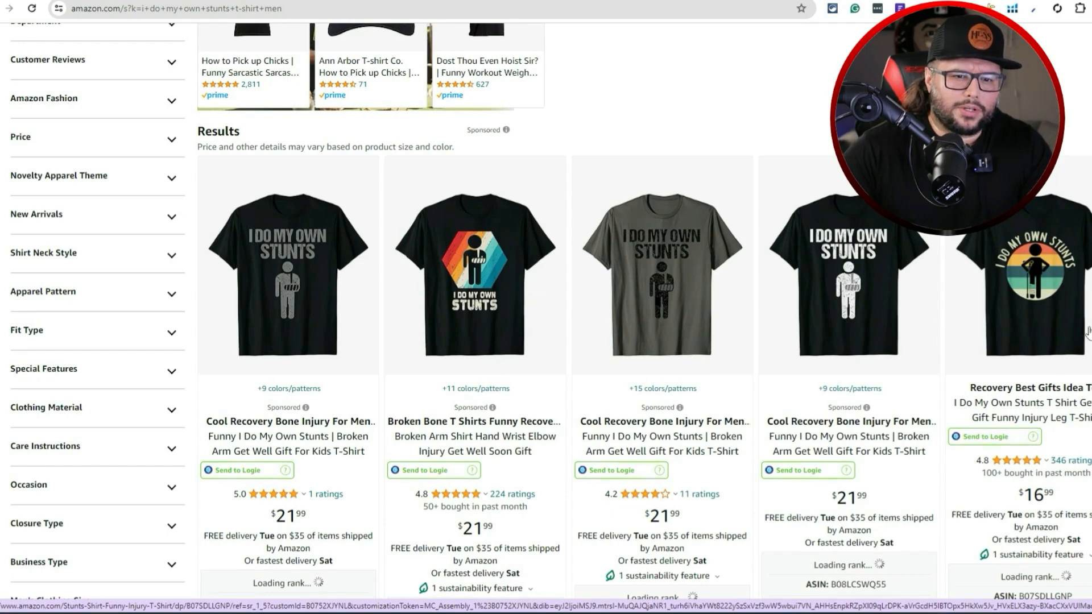
scroll(1065, 321, down, 8)
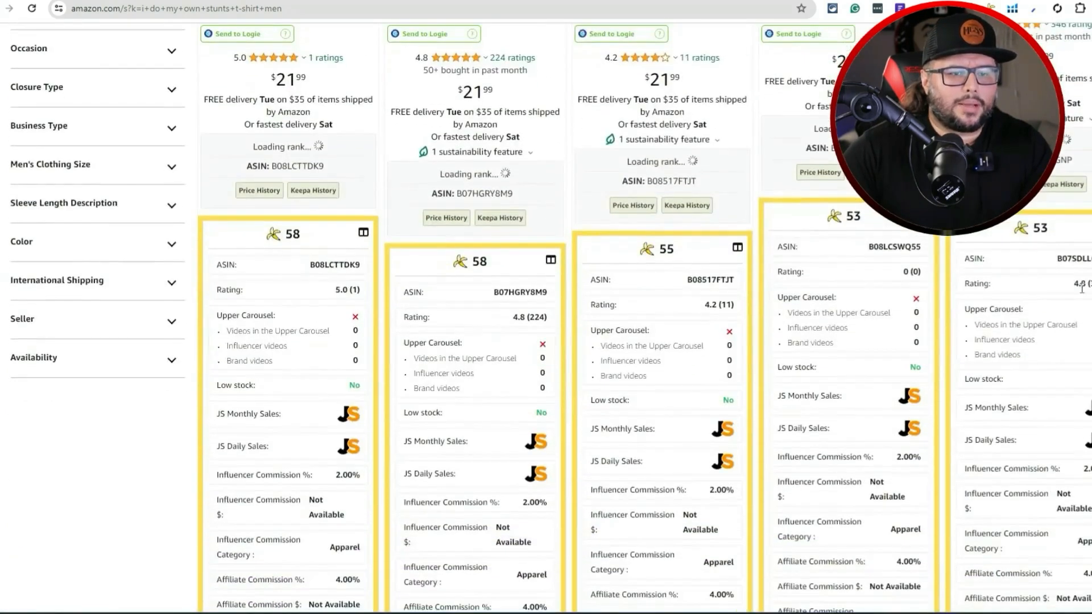
scroll(1087, 291, up, 3)
scroll(1087, 292, up, 4)
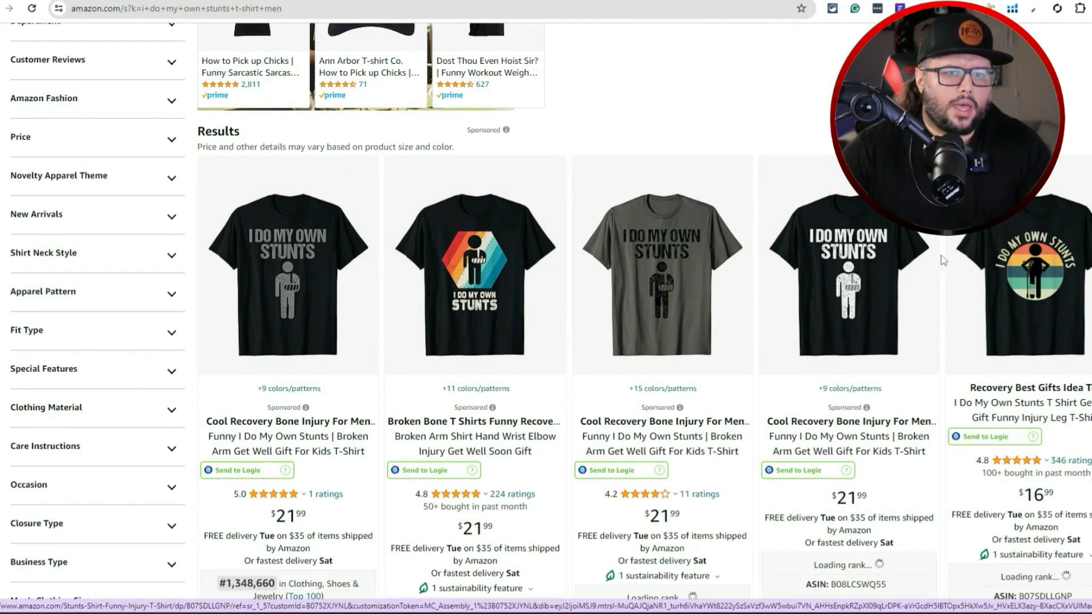
Examine the designs and best seller ranks in the first two rows of "I Do My Own Stunts" shirt results.
scroll(962, 271, down, 1)
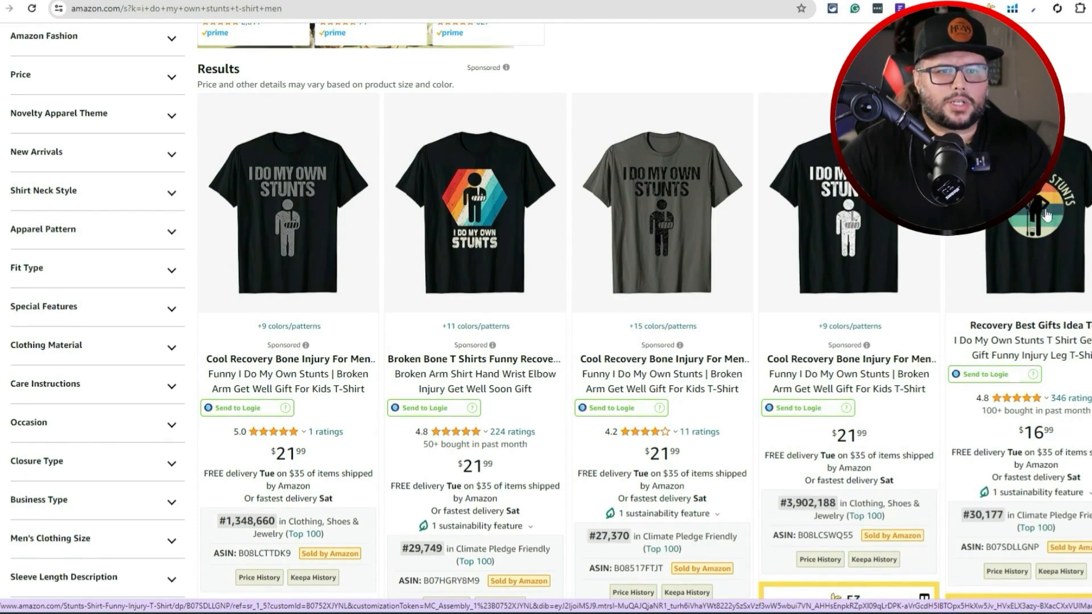
scroll(1030, 249, down, 1)
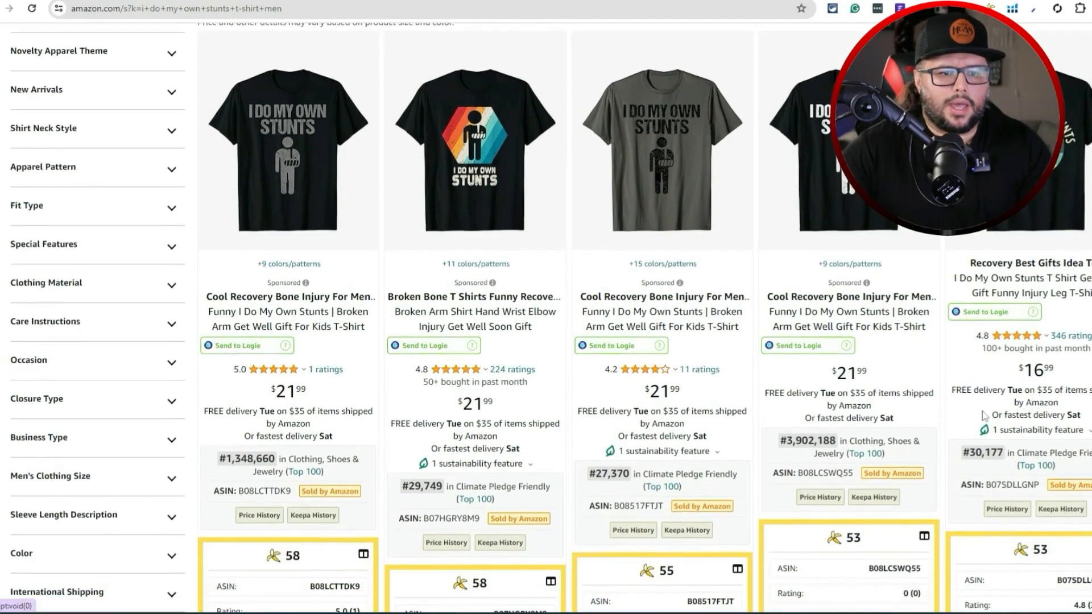
double_click(977, 453)
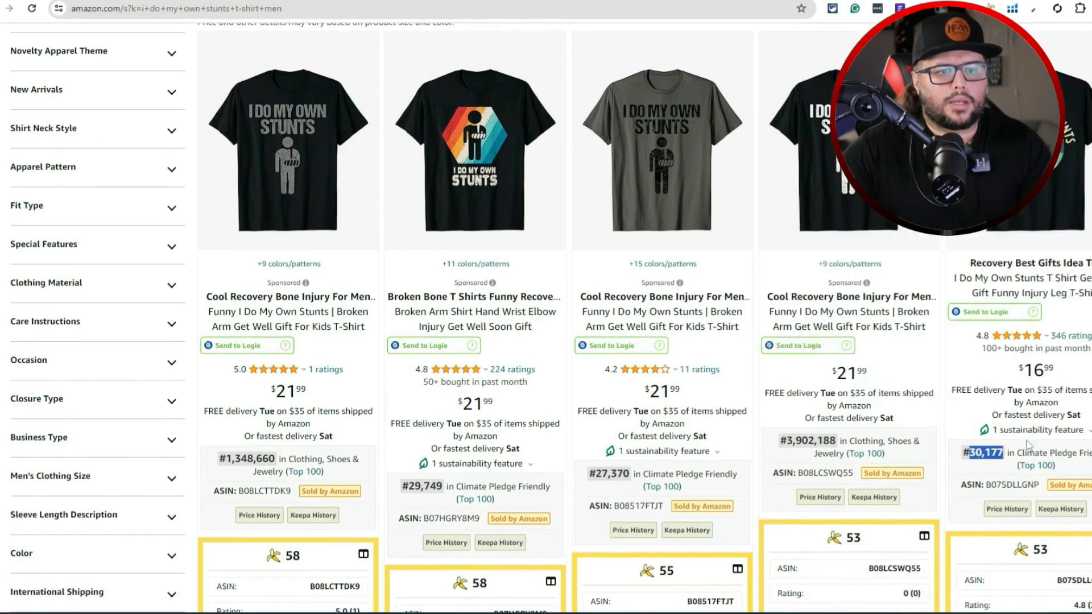
mouse_move(467, 215)
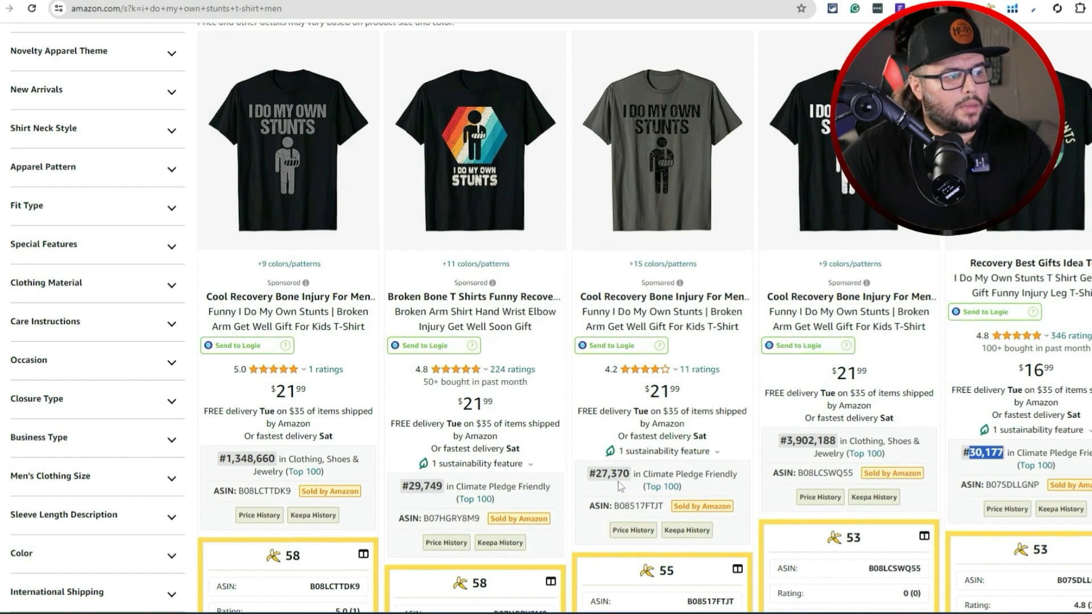
scroll(654, 449, down, 10)
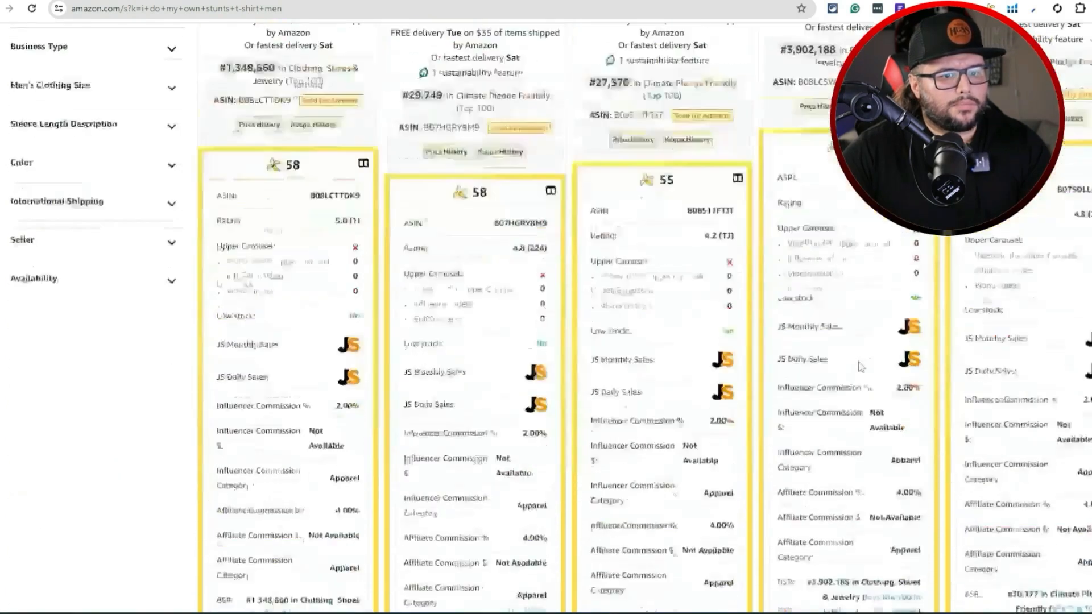
mouse_move(692, 165)
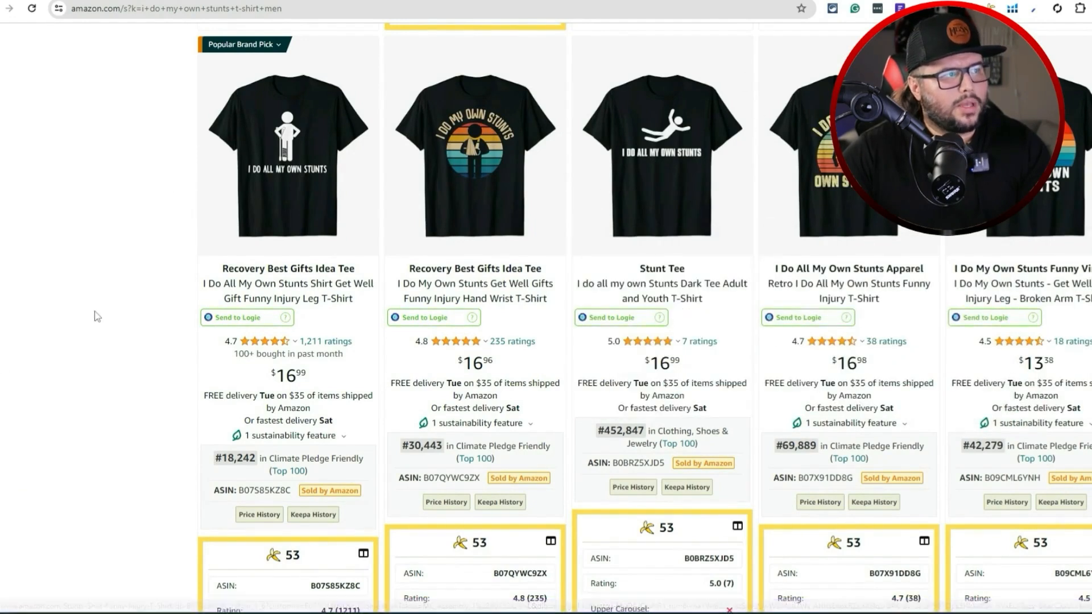
mouse_move(287, 188)
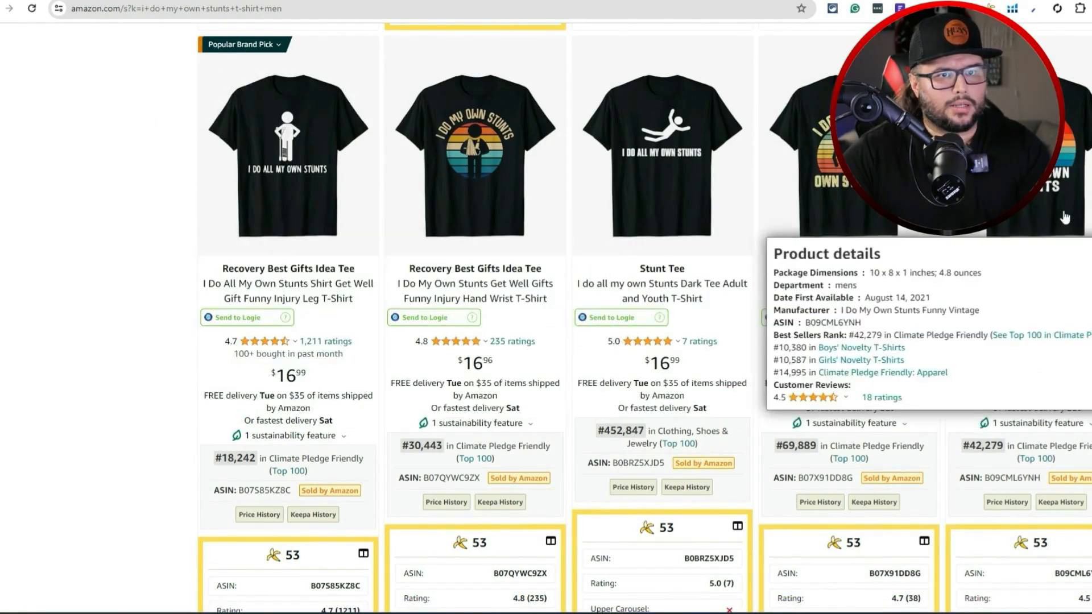
Look through the More results section for stunt shirt variations and compare their ratings and sales ranks.
scroll(790, 393, down, 10)
scroll(791, 393, down, 3)
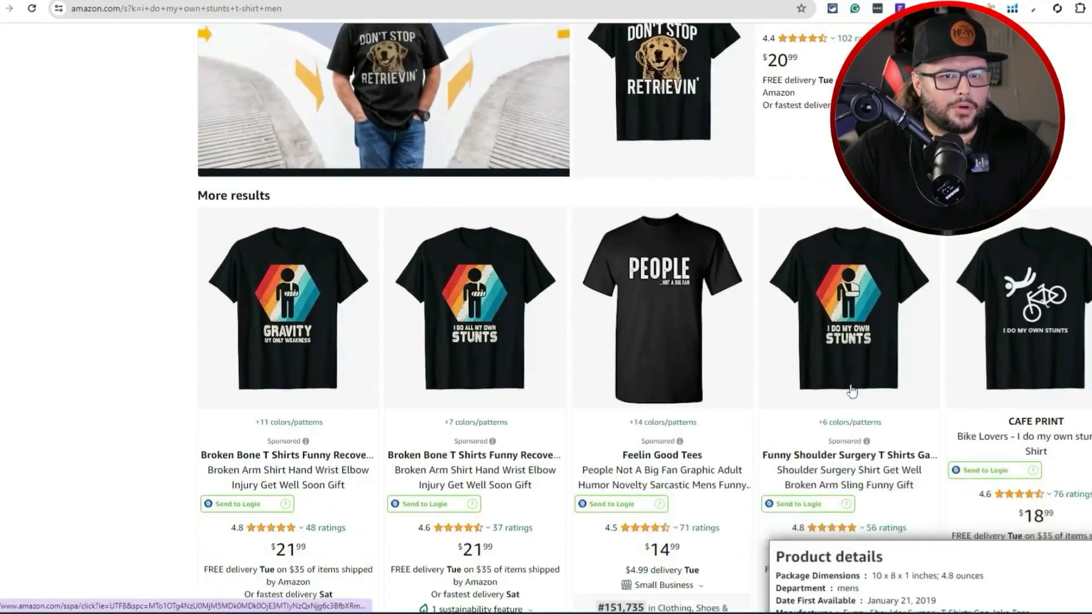
mouse_move(1036, 307)
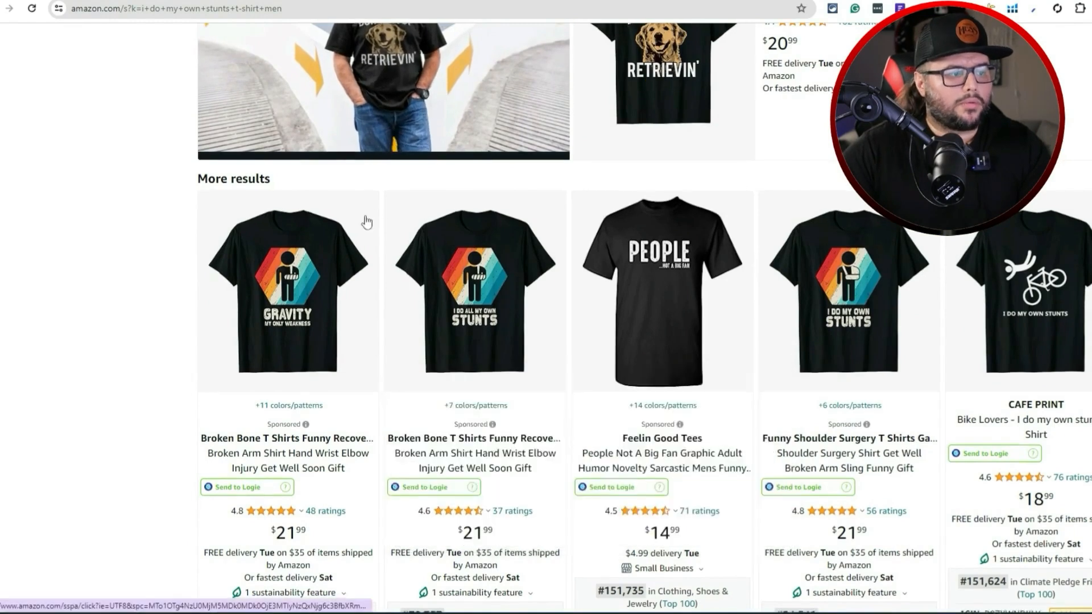
scroll(297, 473, down, 3)
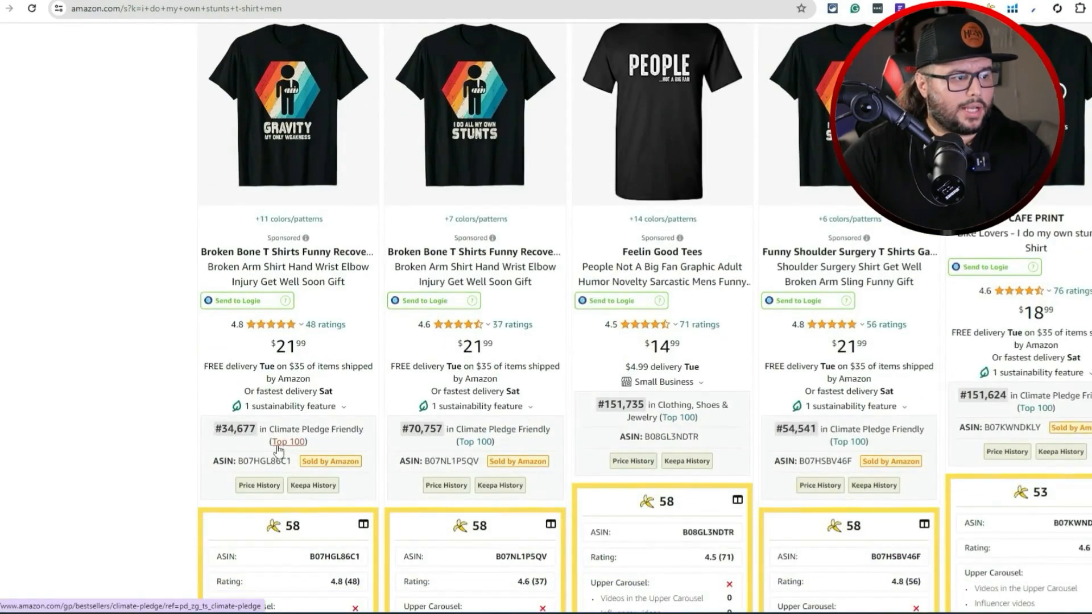
mouse_move(286, 148)
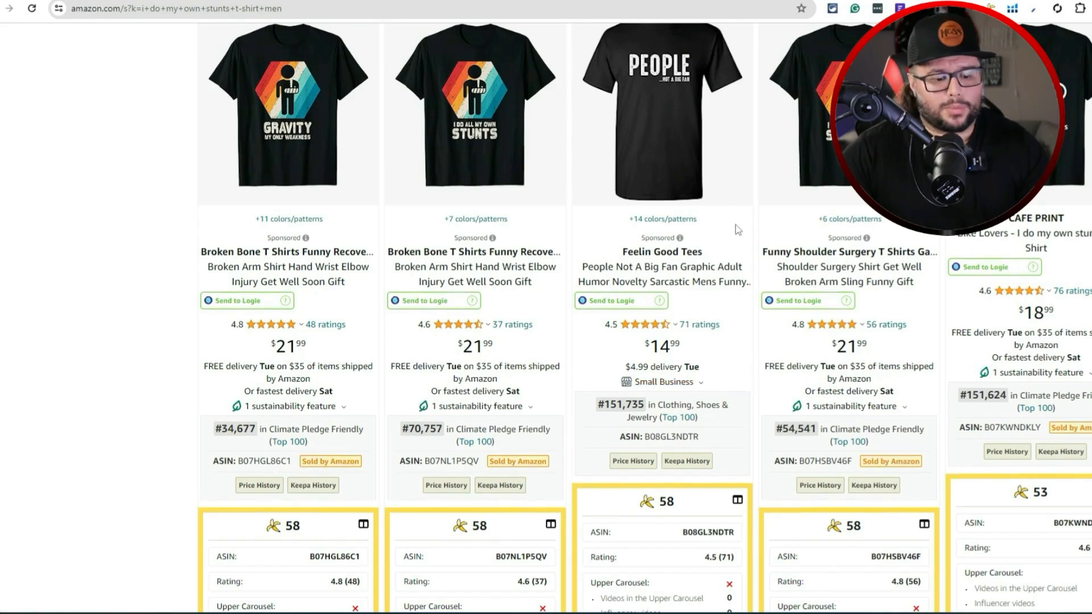
Switch to the "i do my own stunts motorcycle t-shirt" search and check its result count and first-row best seller ranks.
scroll(568, 318, up, 15)
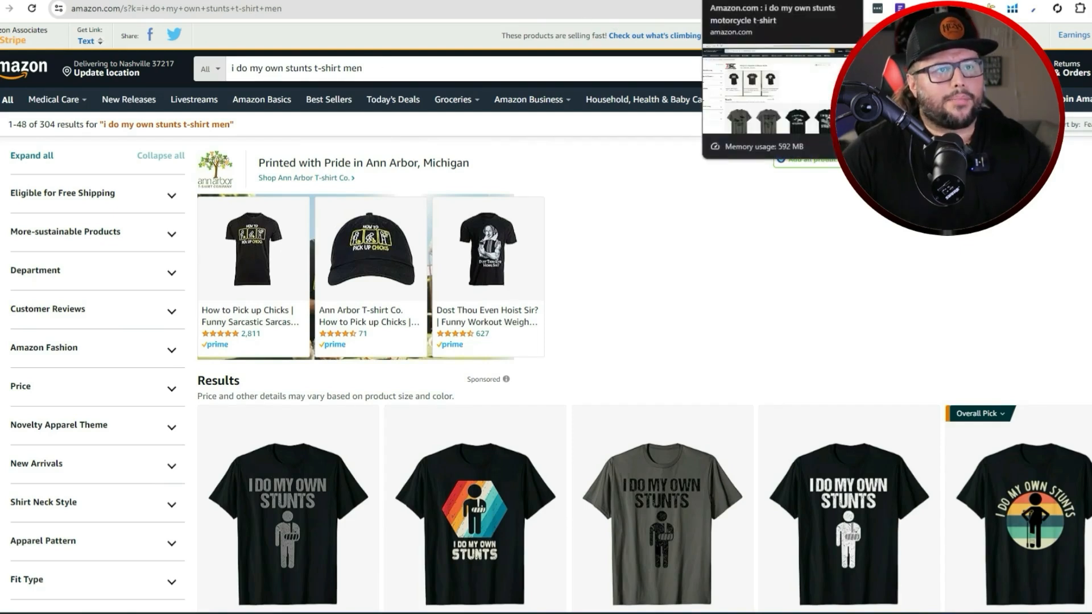
click(745, 0)
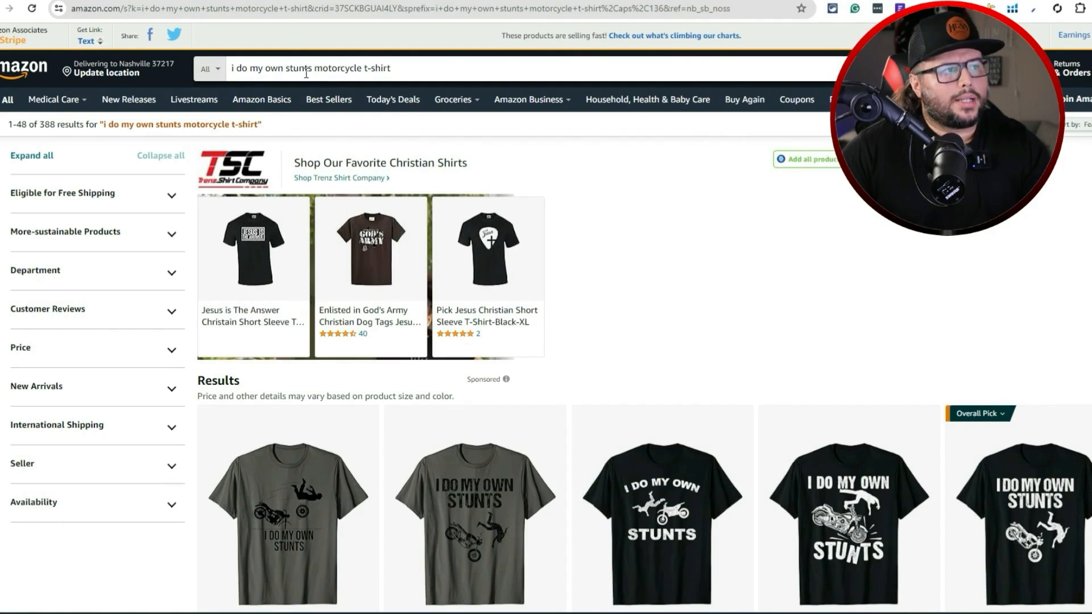
double_click(46, 124)
scroll(842, 367, down, 1)
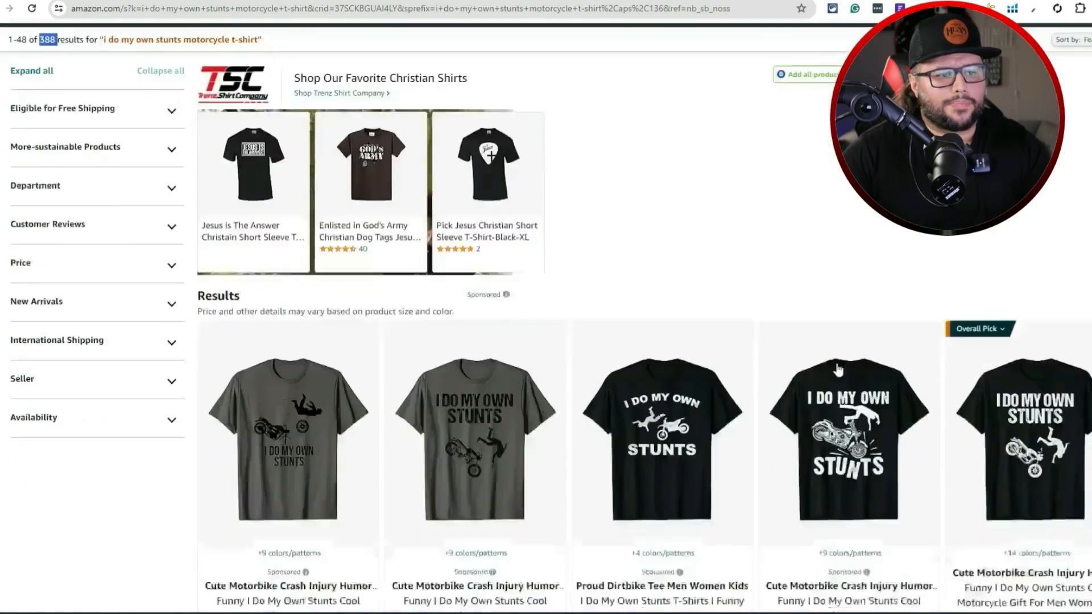
scroll(838, 369, down, 6)
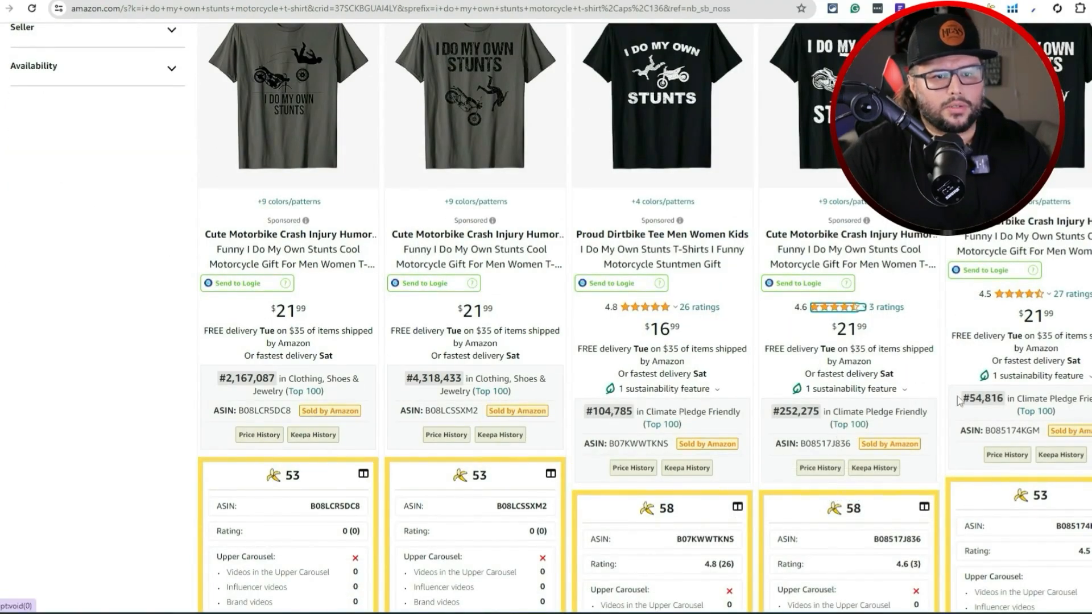
scroll(1011, 265, up, 2)
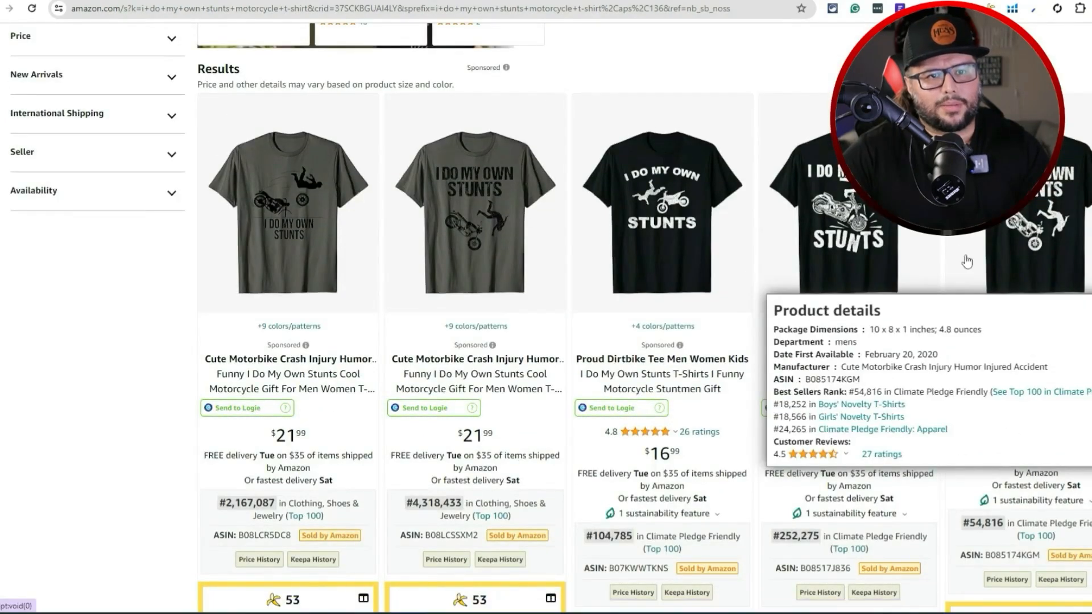
Review the second row and the "4 stars and above" section of motorcycle stunt shirts for designs, product details and ranks.
scroll(1055, 311, down, 12)
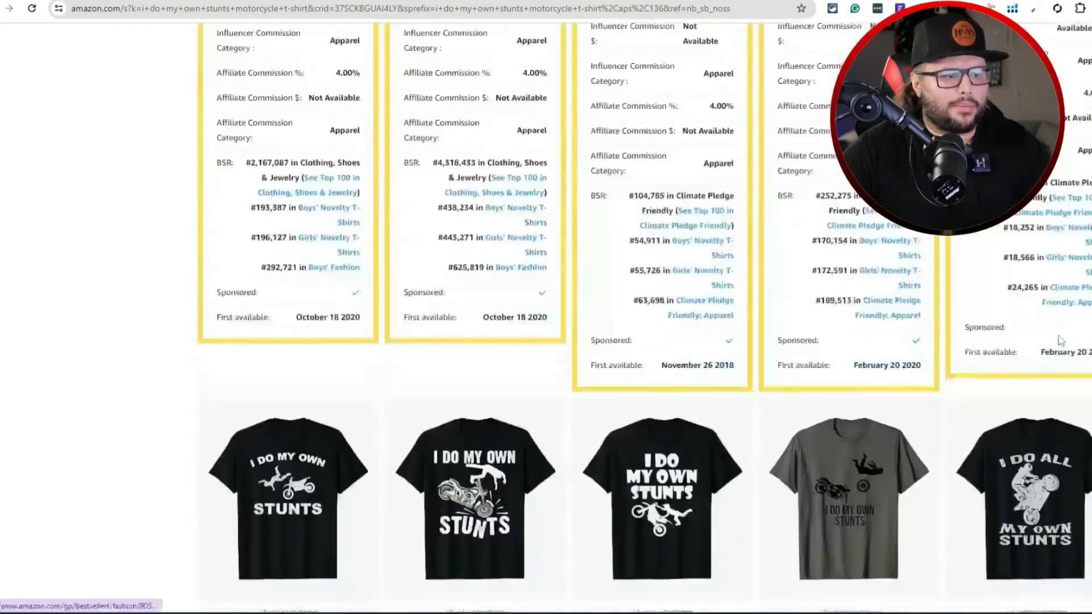
scroll(1059, 341, down, 6)
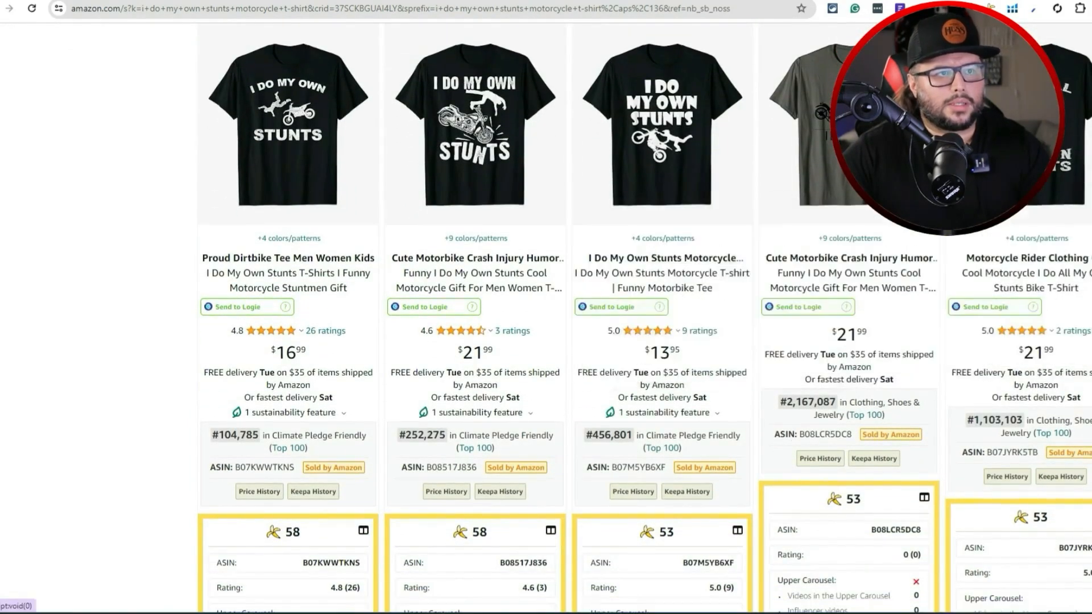
mouse_move(656, 110)
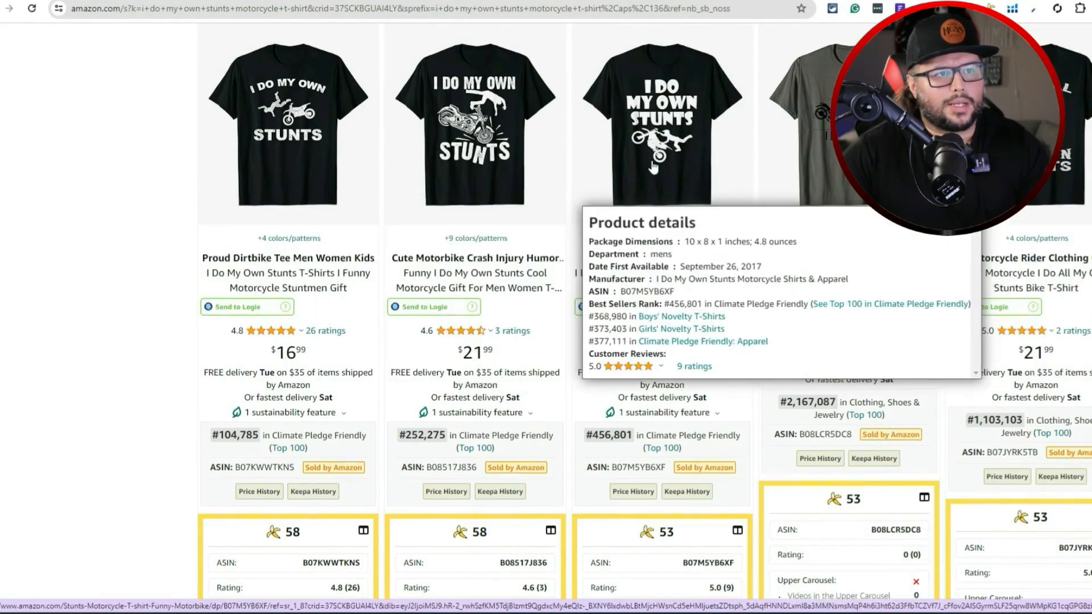
scroll(653, 167, down, 10)
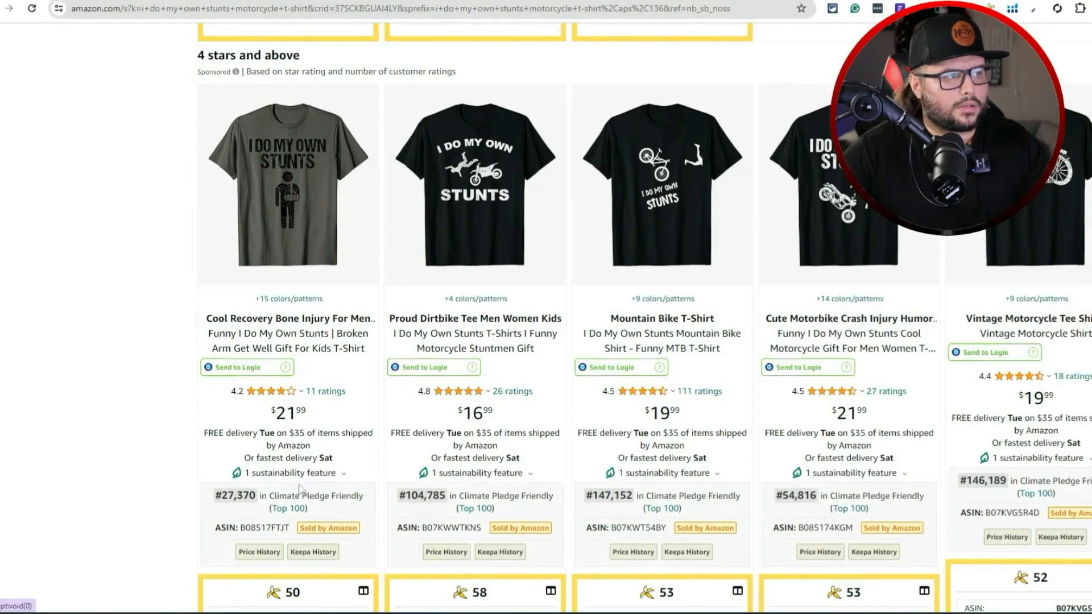